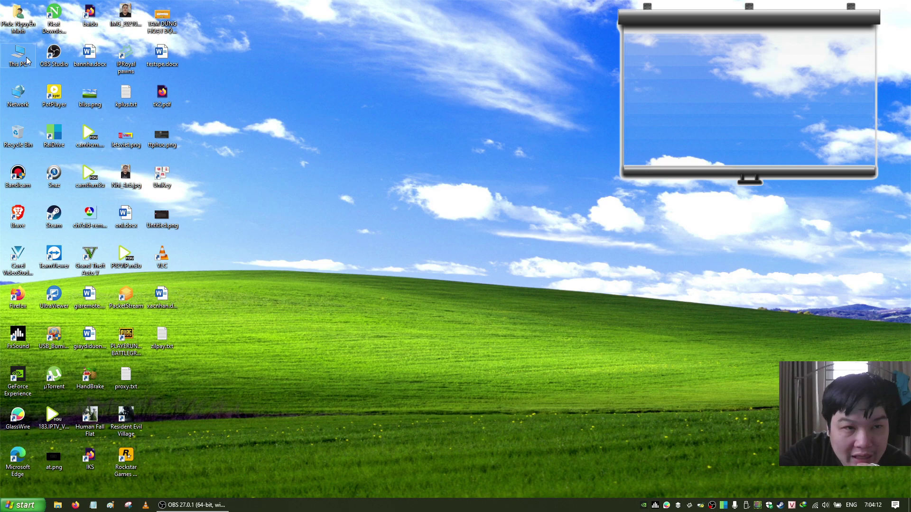
Open This PC, widen its window so all drives show, and move it over the desktop's lower area
double_click(19, 54)
left_click_drag(455, 4, 461, 73)
scroll(482, 218, "down", 3)
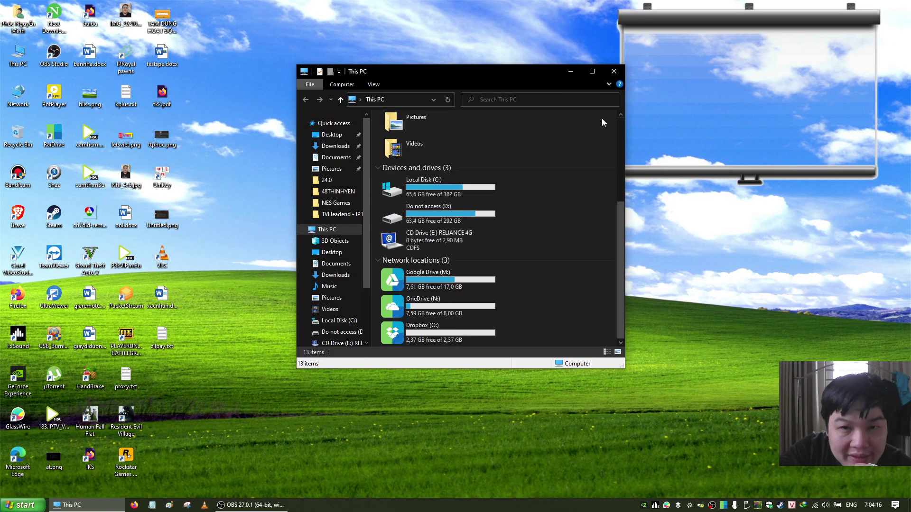
left_click_drag(625, 206, 807, 218)
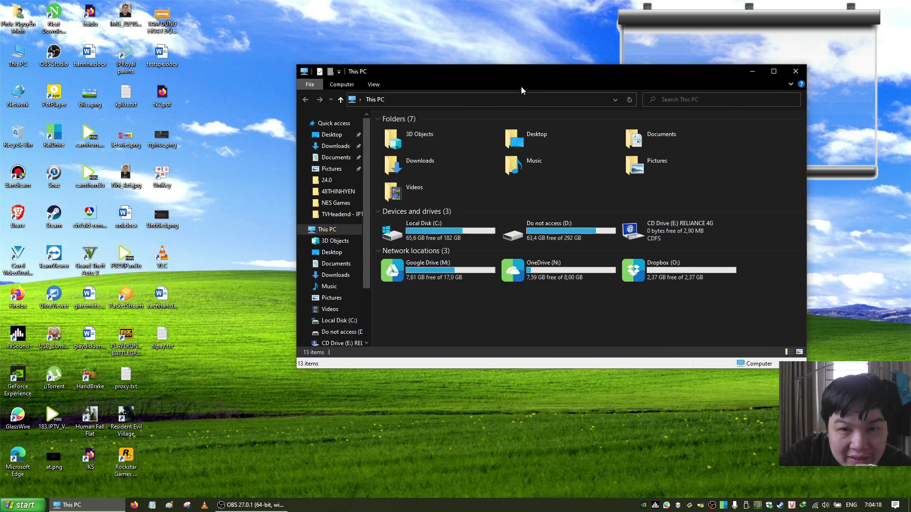
left_click_drag(520, 78, 314, 135)
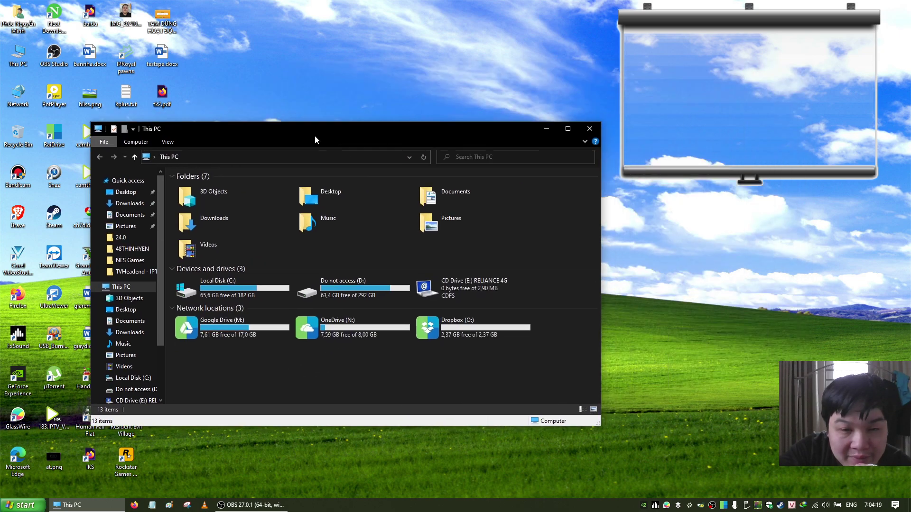
Launch GeForce Experience, reposition its window beside the This PC window, and show the Drivers page
right_click(645, 505)
left_click(660, 489)
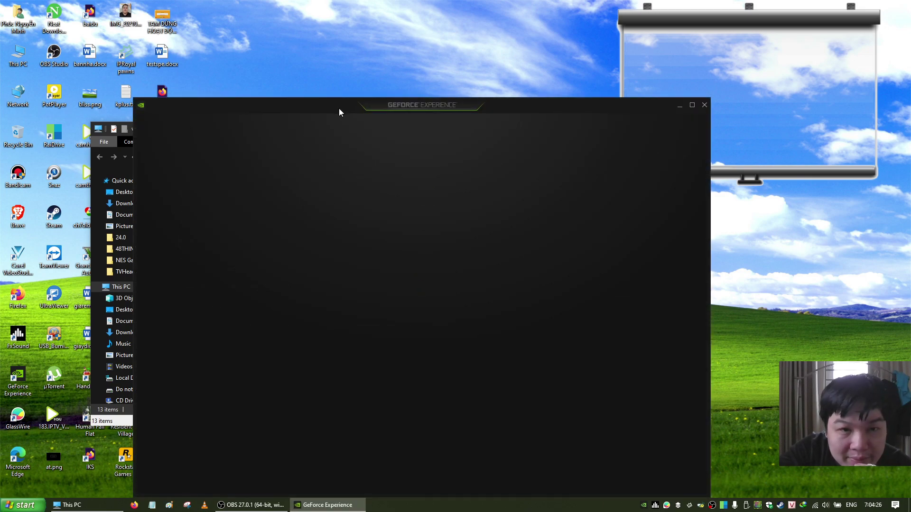
left_click_drag(340, 108, 433, 96)
left_click(327, 111)
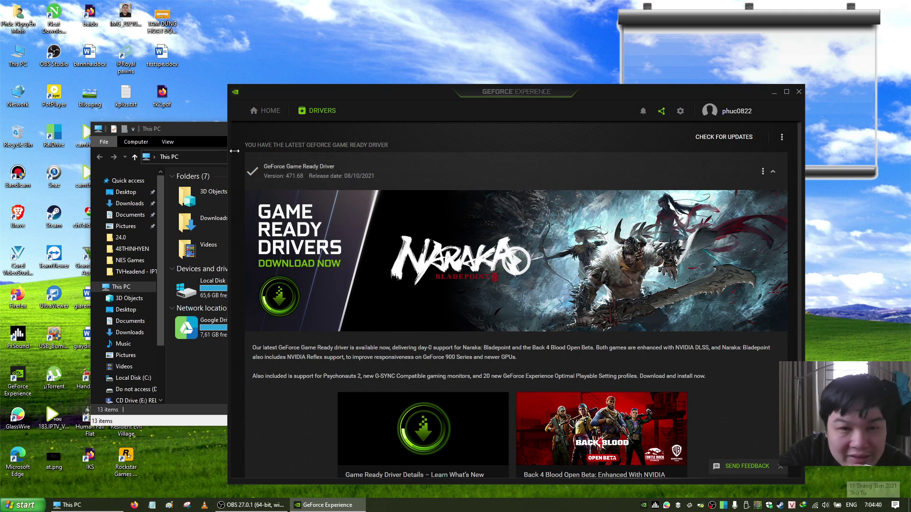
Return to the This PC window and open Local Disk (C:)
left_click(206, 128)
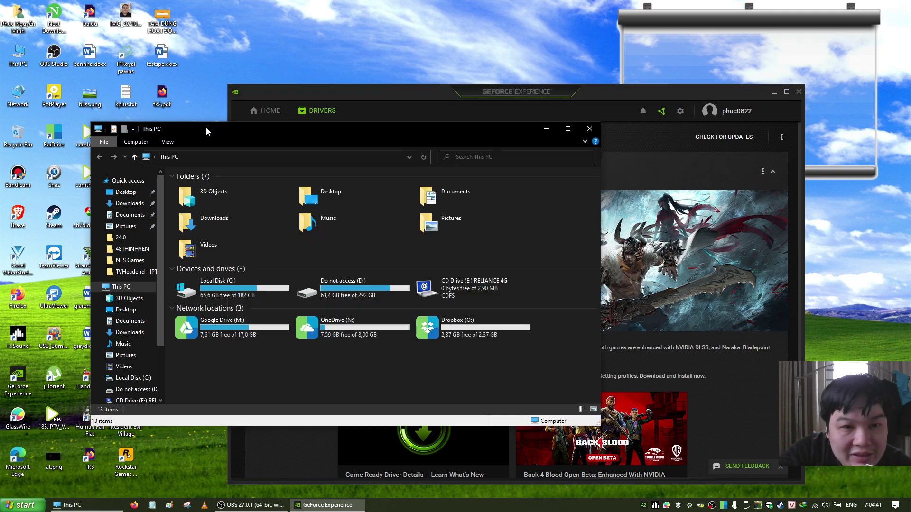
left_click(497, 108)
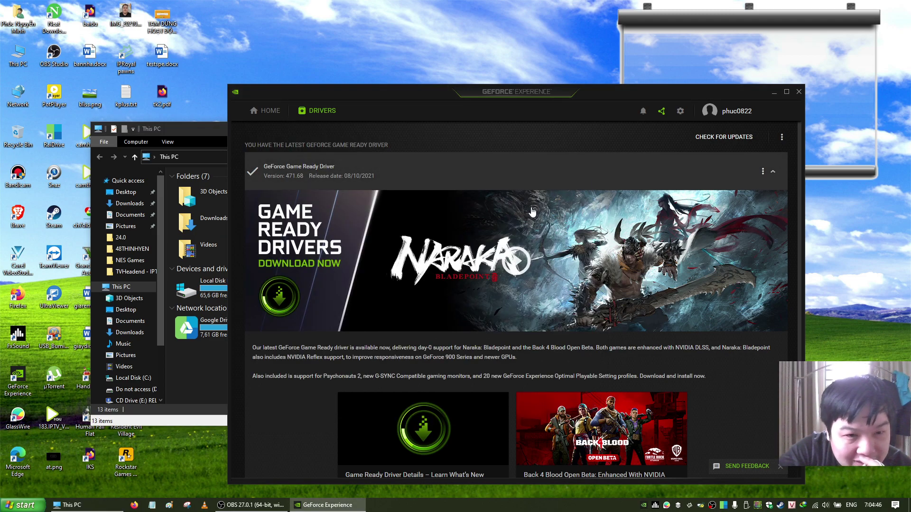
left_click(213, 374)
left_click(222, 290)
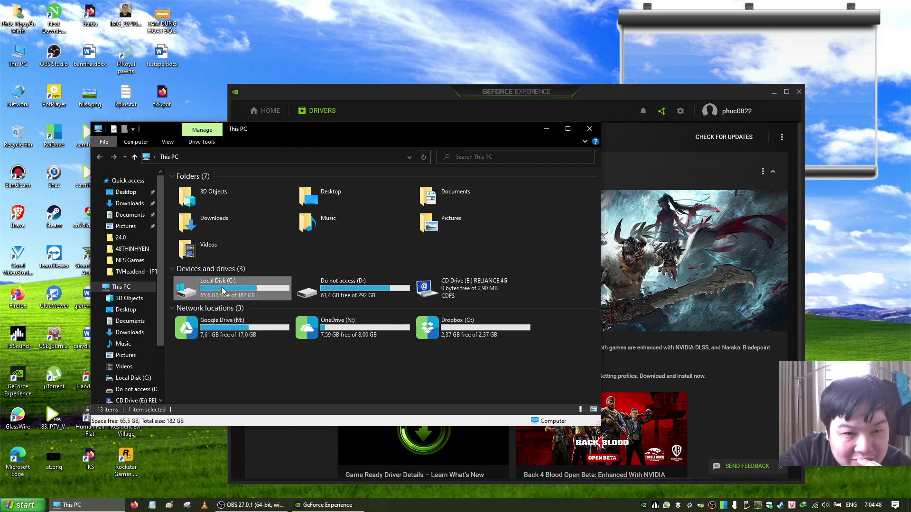
left_click(258, 374)
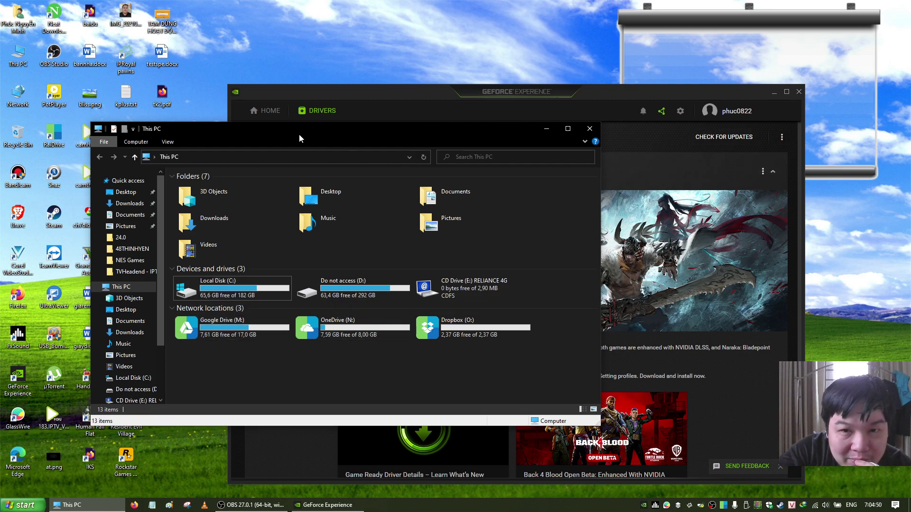
left_click(226, 289)
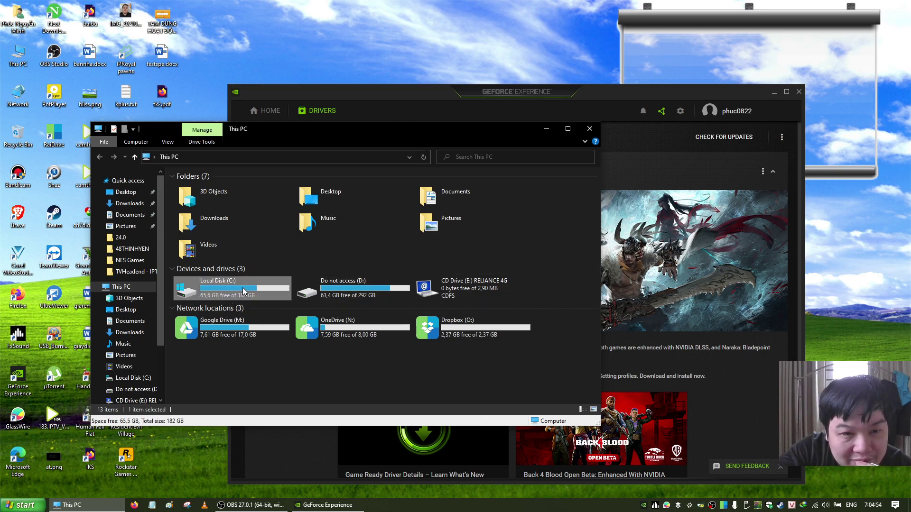
double_click(243, 287)
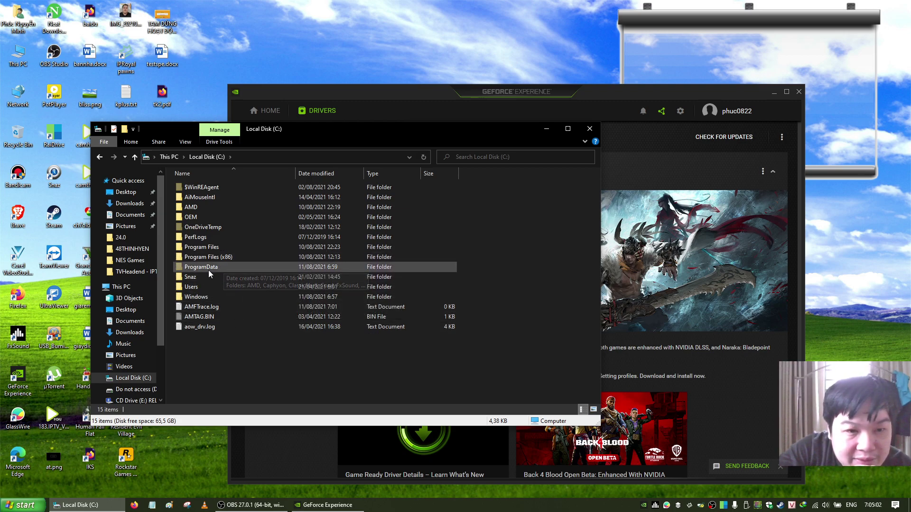
Turn off the display of hidden items on Local Disk (C:) and turn it back on
left_click(185, 142)
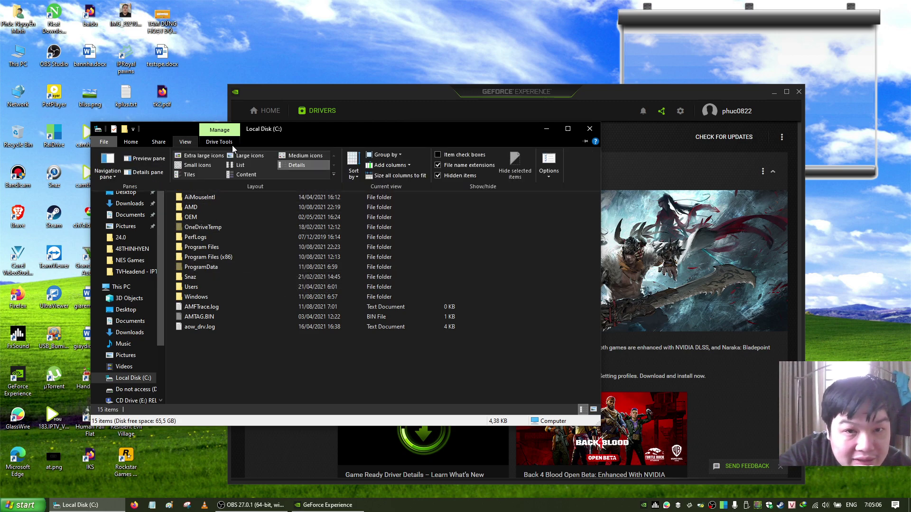
left_click(442, 176)
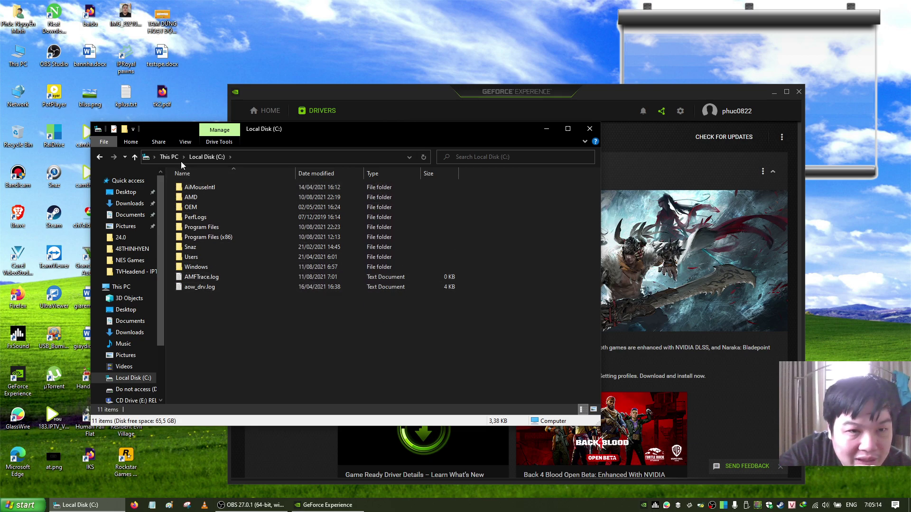
left_click(185, 141)
left_click(438, 175)
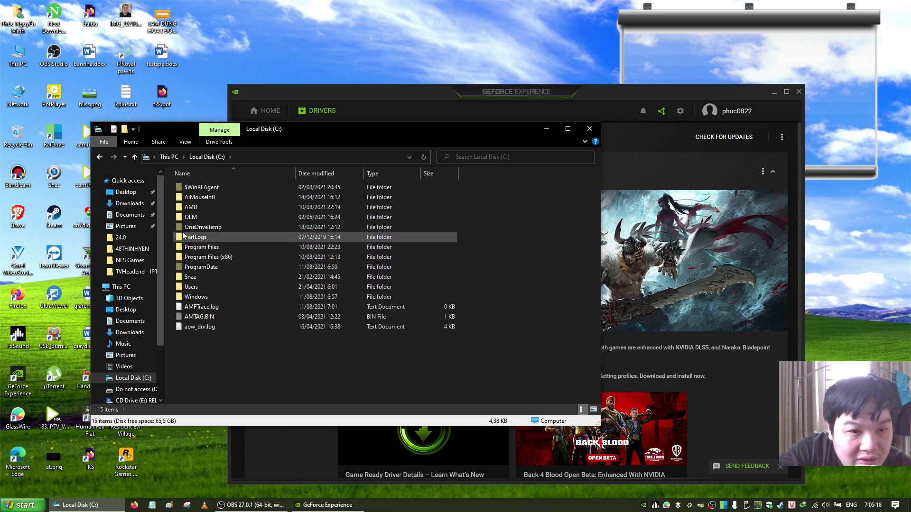
Open the Downloader folder inside ProgramData\NVIDIA Corporation on drive C
double_click(199, 271)
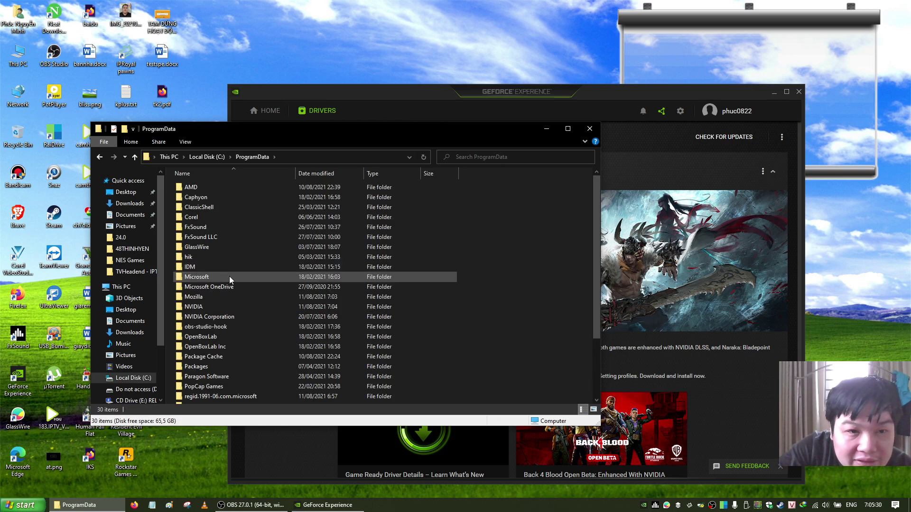
scroll(229, 277, "down", 3)
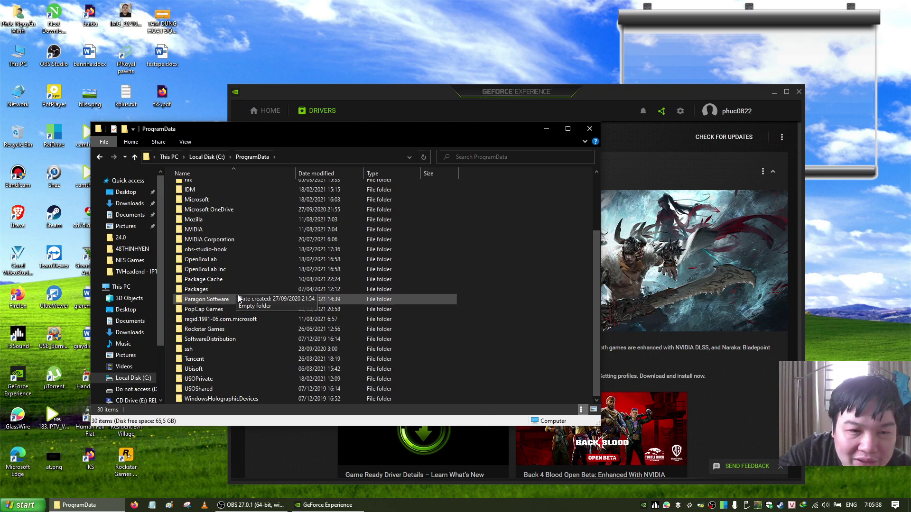
scroll(281, 279, "up", 2)
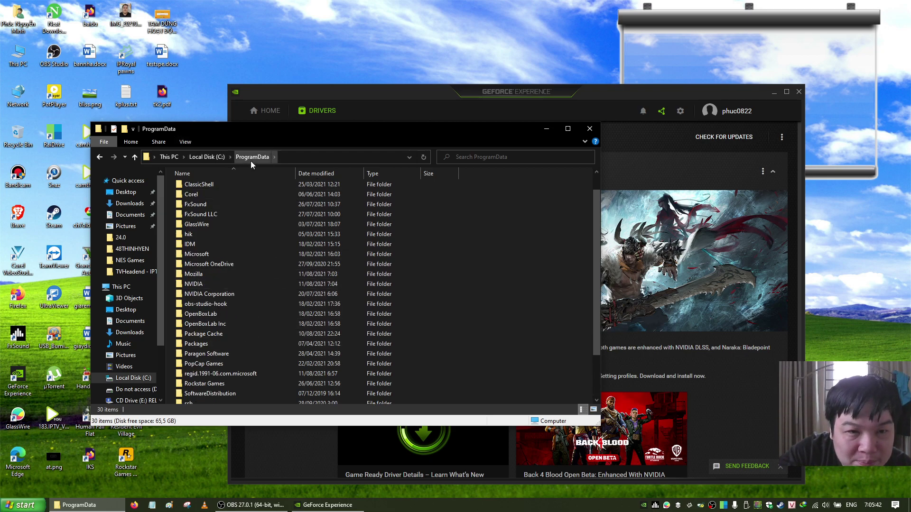
double_click(213, 293)
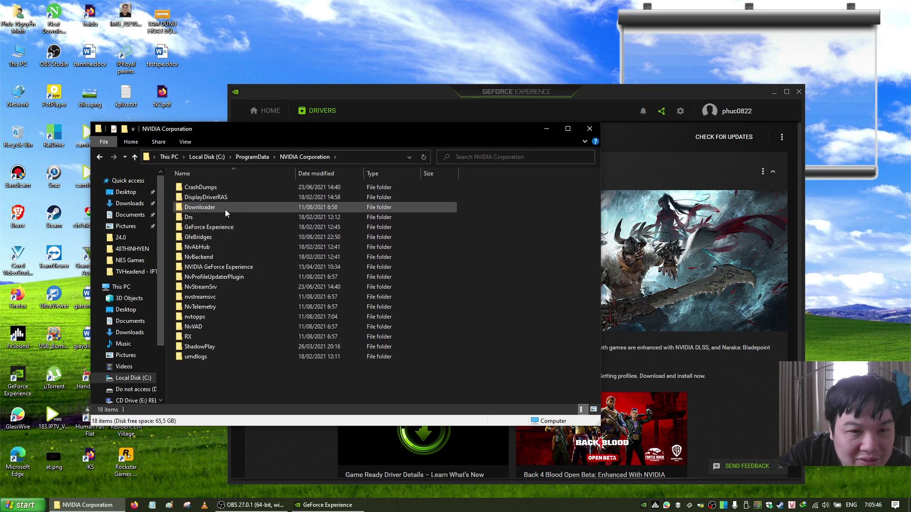
double_click(225, 209)
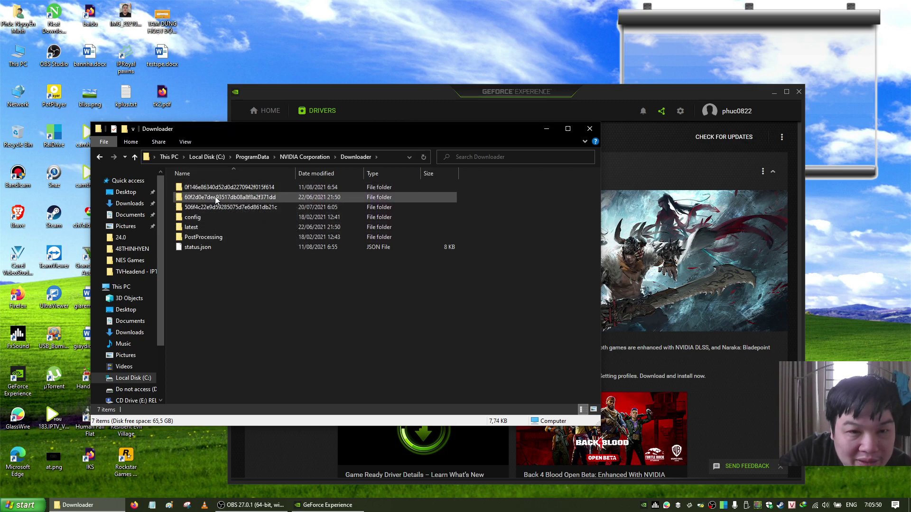
Inspect the contents of the 506f4c22e9d59285075d7e6d861db21c folder, return to Downloader, and move the window clear of the driver page
double_click(205, 207)
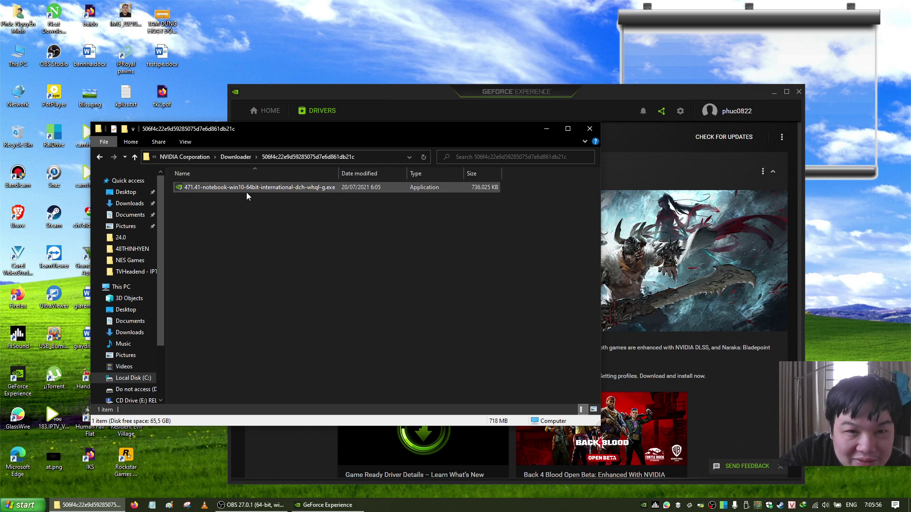
left_click(235, 157)
mouse_move(229, 198)
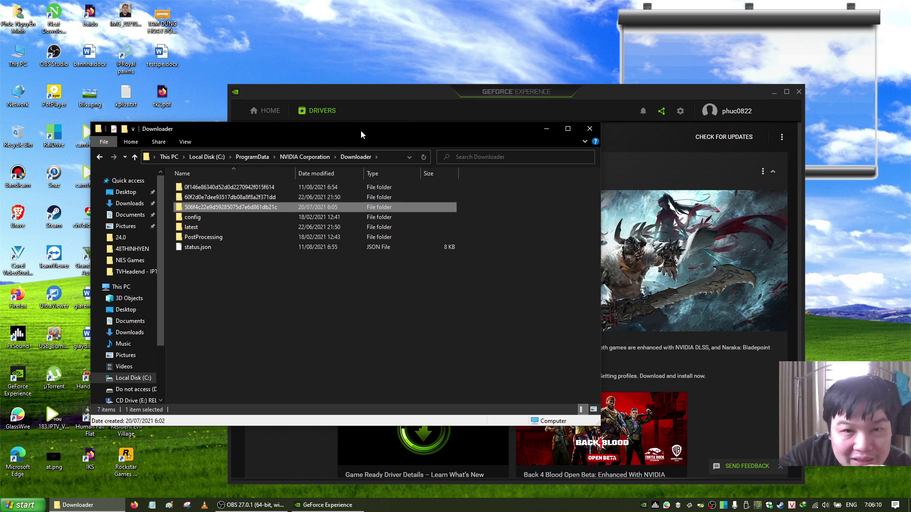
left_click_drag(361, 130, 308, 185)
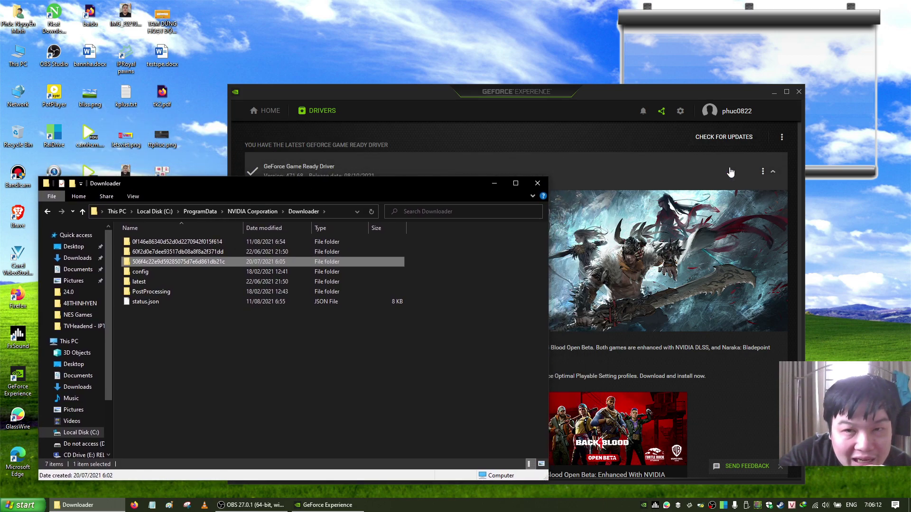
Check the full name of the installer inside the 60f2d0e7dee93517db08a8f8a2f371dd folder and return to Downloader
double_click(202, 252)
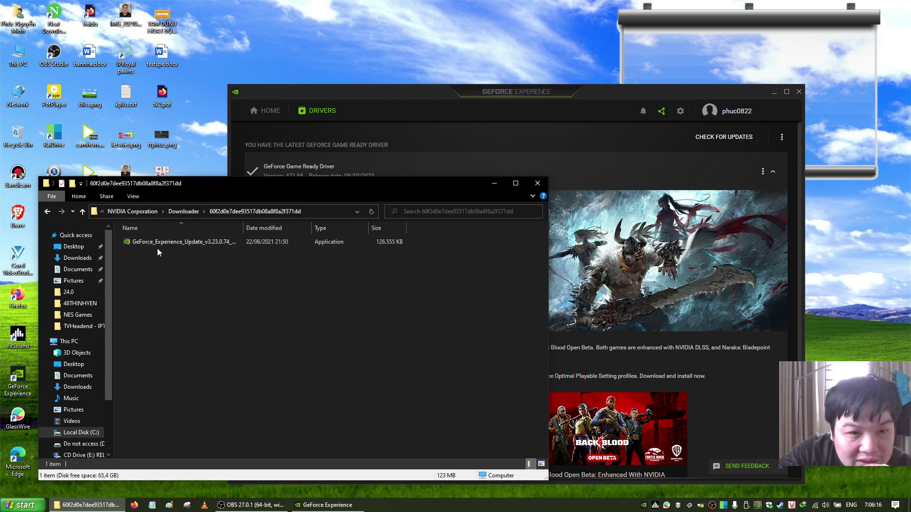
double_click(243, 228)
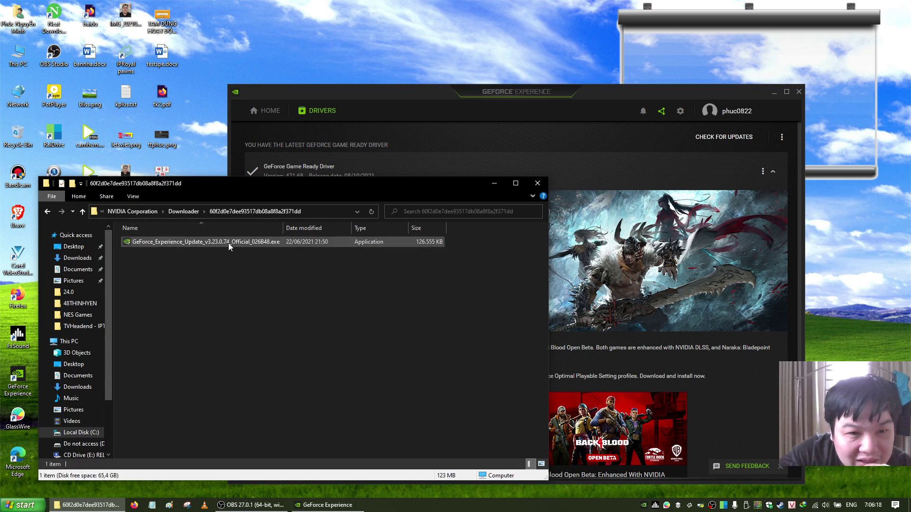
left_click(183, 211)
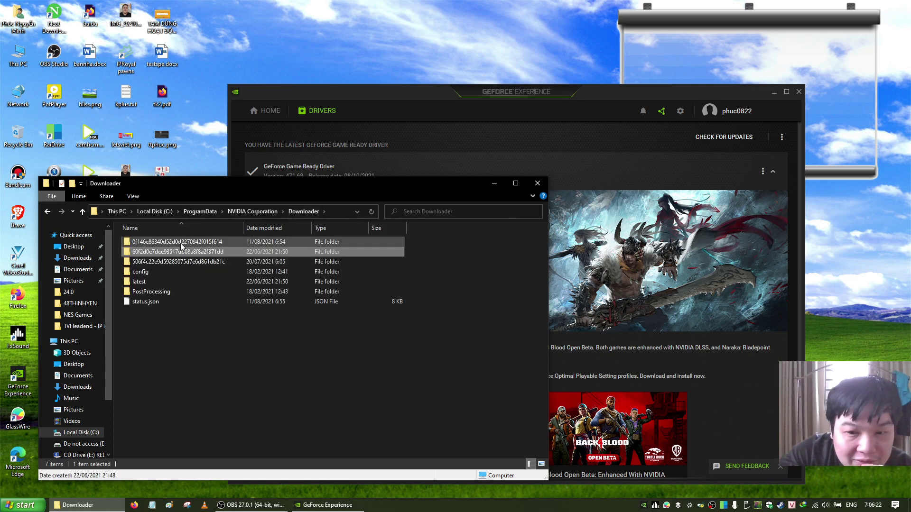
Check the full name and details of the installer in the 0f146e86340d52d0d2270942f015f614 folder, and return to Downloader
double_click(180, 243)
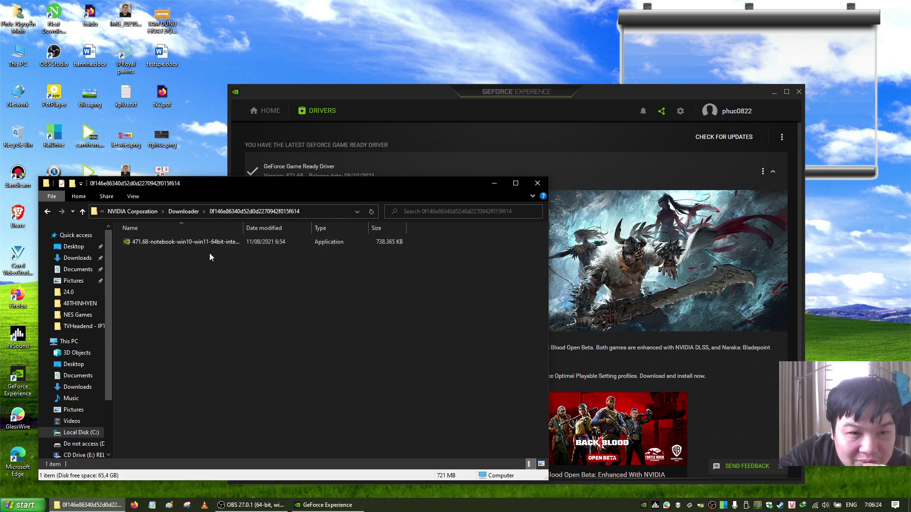
double_click(243, 228)
left_click(201, 241)
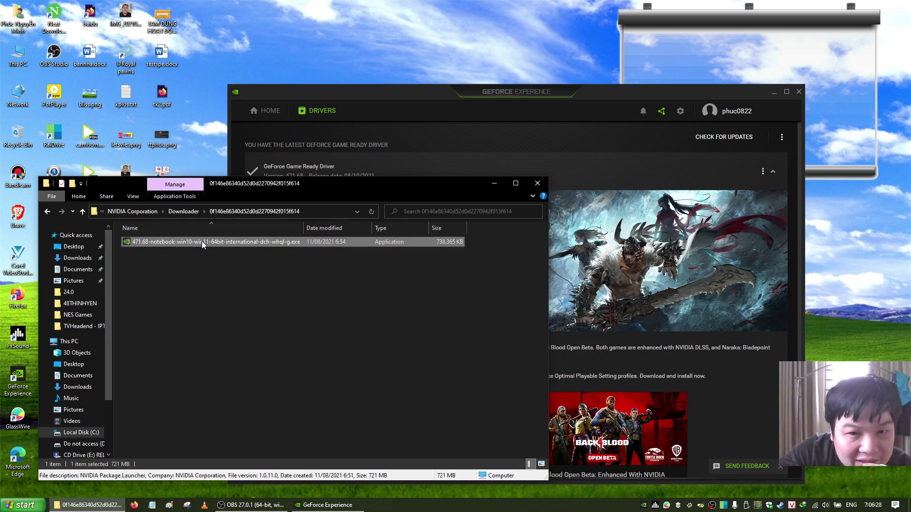
left_click(185, 211)
Review the installers in the 60f2d0e7… and 506f4c22… folders once more and go back to Downloader
double_click(219, 254)
left_click(184, 211)
left_click(180, 262)
double_click(180, 262)
left_click(419, 243)
left_click(284, 267)
left_click(185, 211)
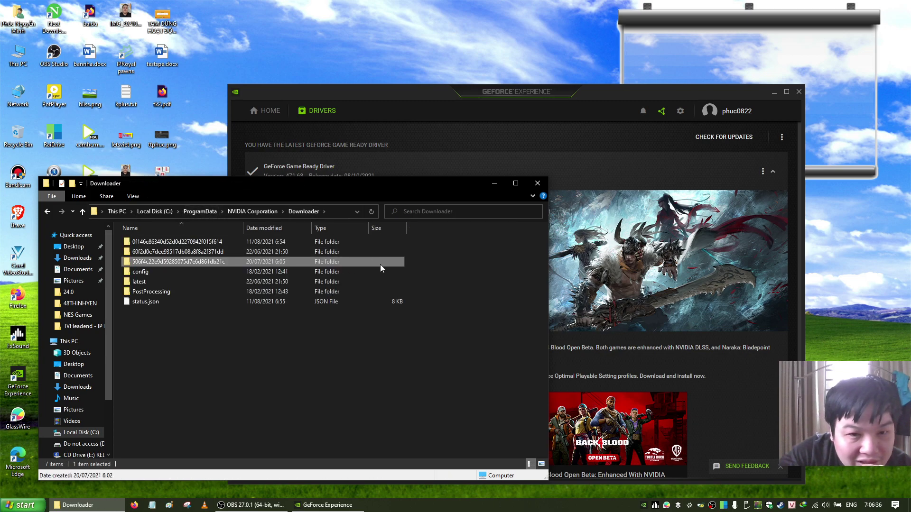
Check the combined size of the three folders with long hexadecimal names in Downloader, and permanently delete them
left_click_drag(417, 263, 332, 239)
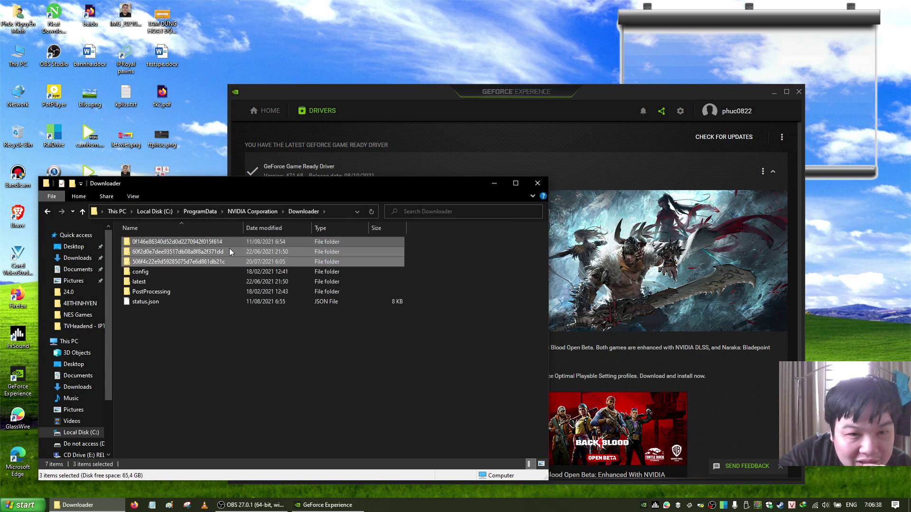
right_click(221, 252)
left_click(269, 419)
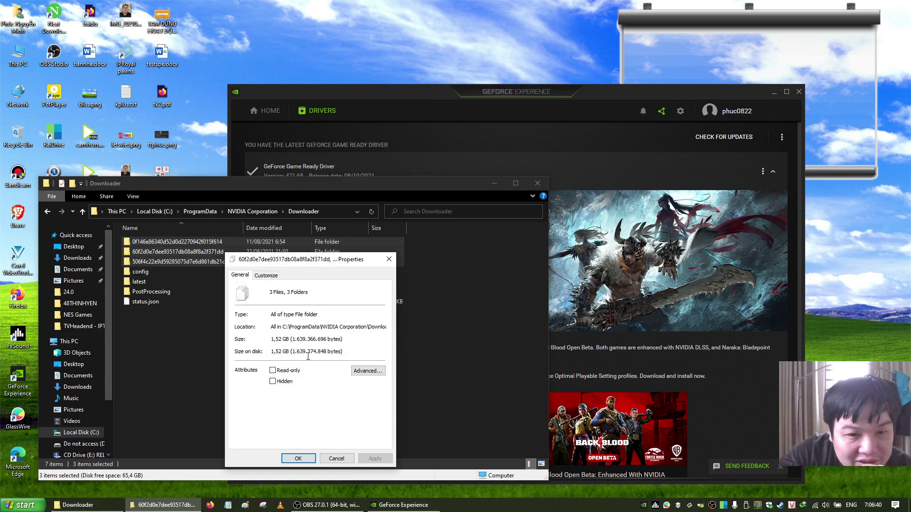
left_click(334, 458)
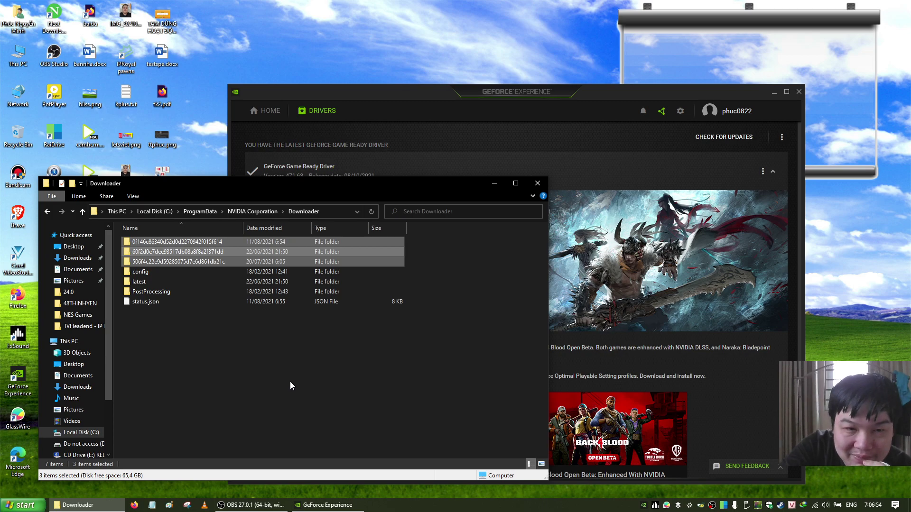
key("shift+Delete")
key("Return")
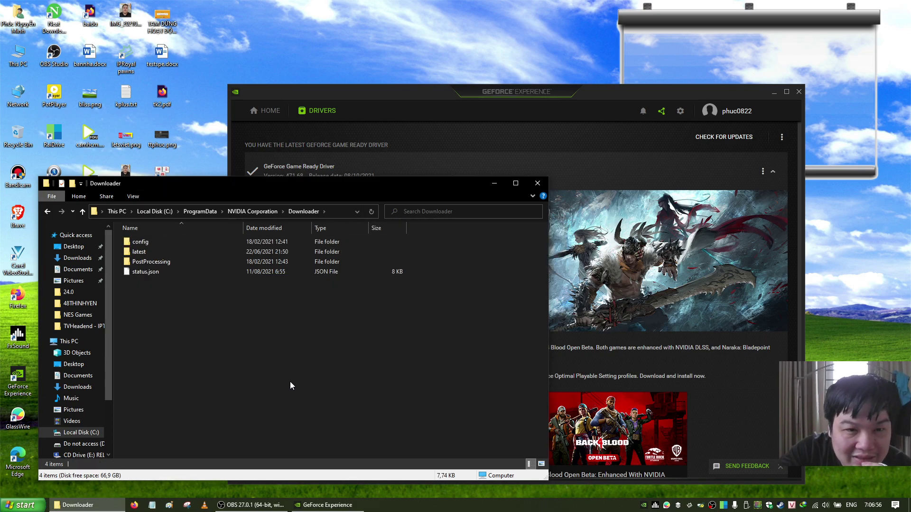
Check the free space of Local Disk (C:) in a maximized This PC view and close the window
left_click(71, 342)
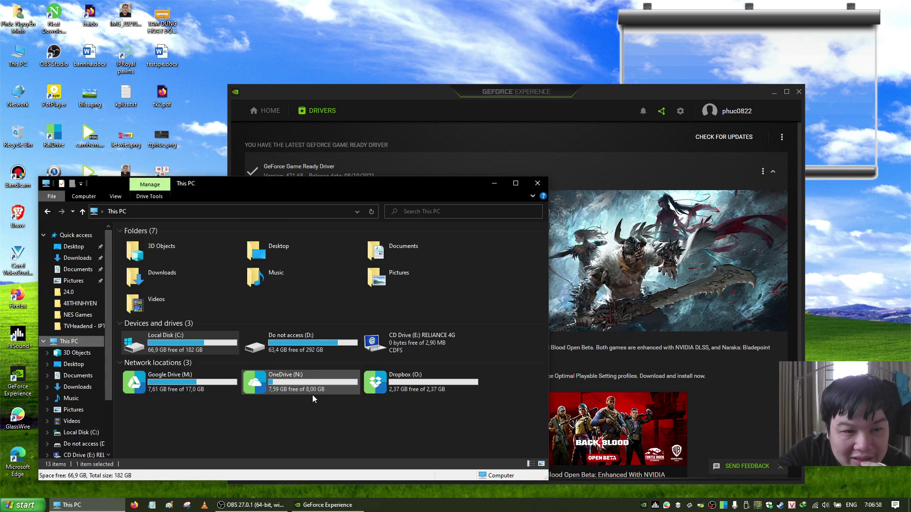
left_click(516, 184)
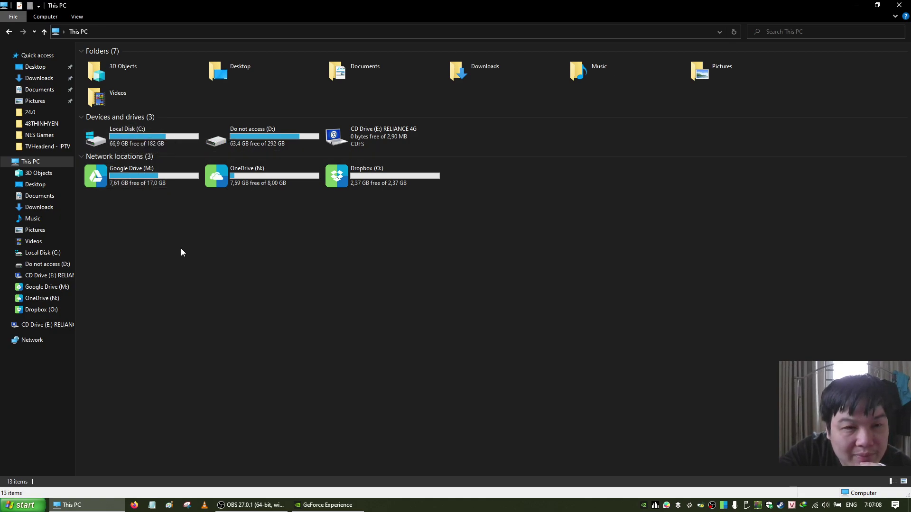
left_click(899, 5)
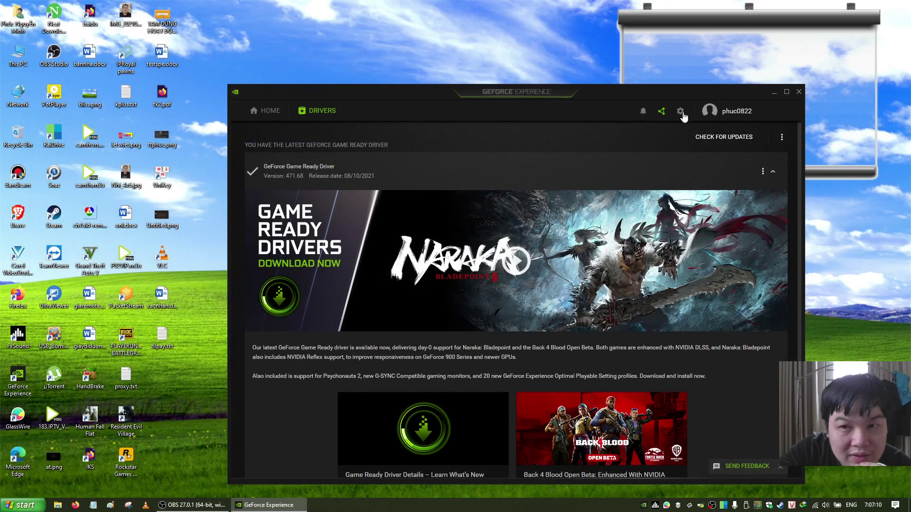
Open the user account's temporary files folder by running %temp%
key("super+r")
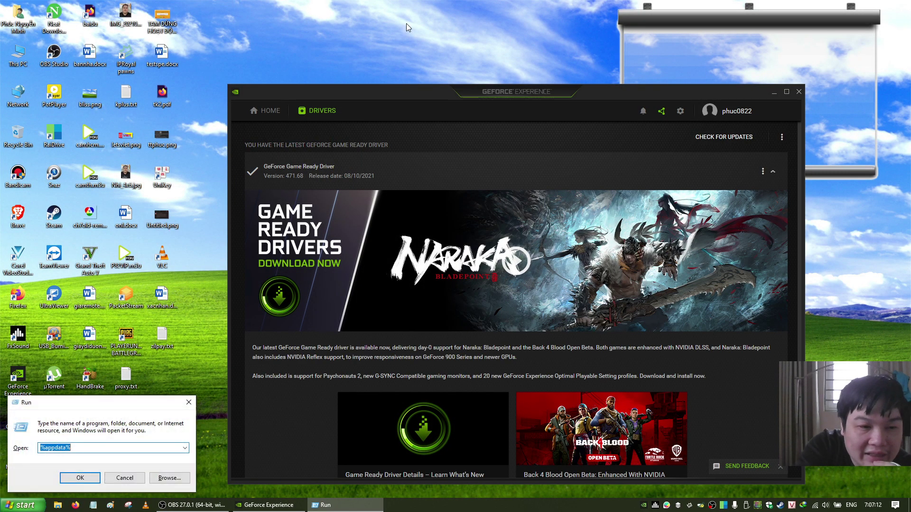
type("%")
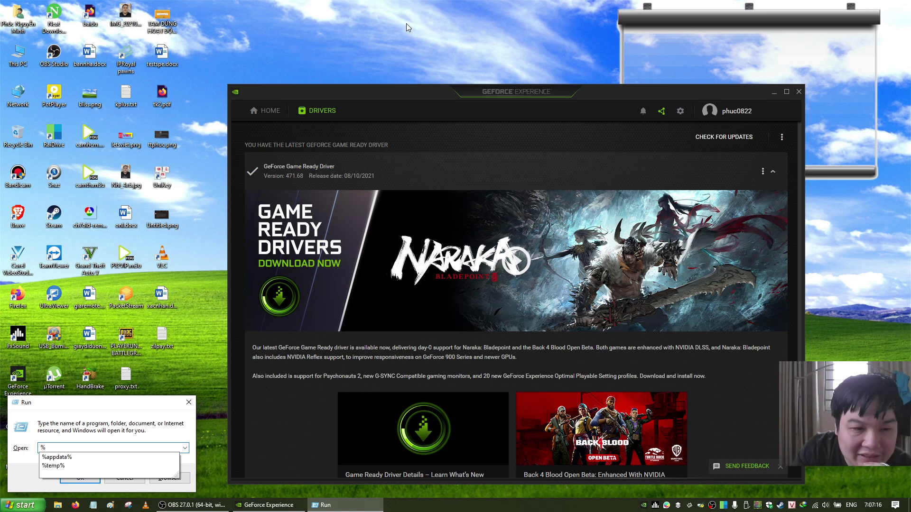
key("Down")
key("Down")
key("Return")
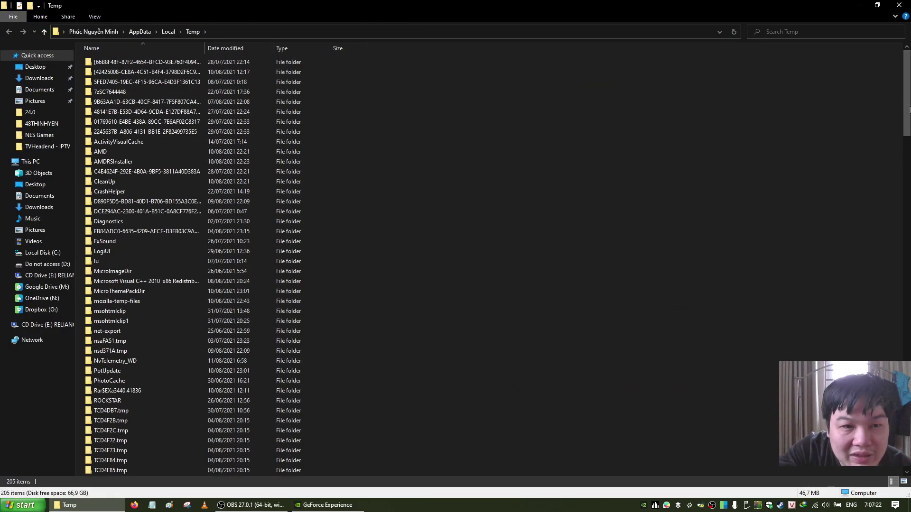
Look through the contents of the user Temp folder and check its total size in the folder properties
scroll(455, 260, "down", 13)
scroll(455, 261, "down", 15)
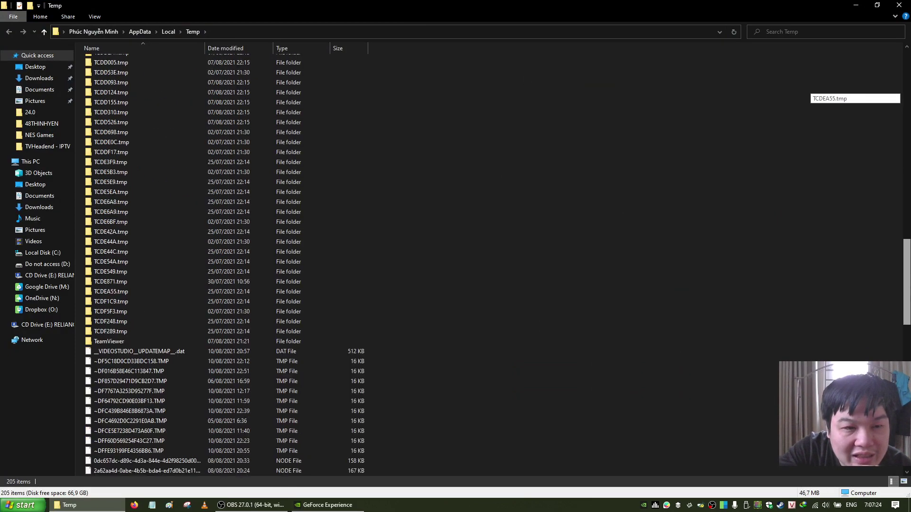
left_click_drag(907, 344, 891, 61)
right_click(491, 340)
left_click(531, 468)
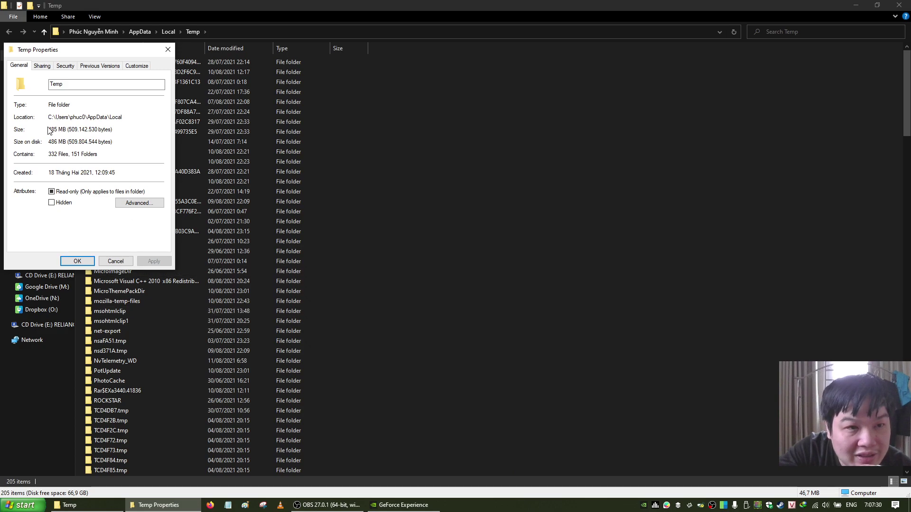
left_click(115, 261)
Permanently delete everything in the user Temp folder, skipping all items that are in use
key("ctrl+a")
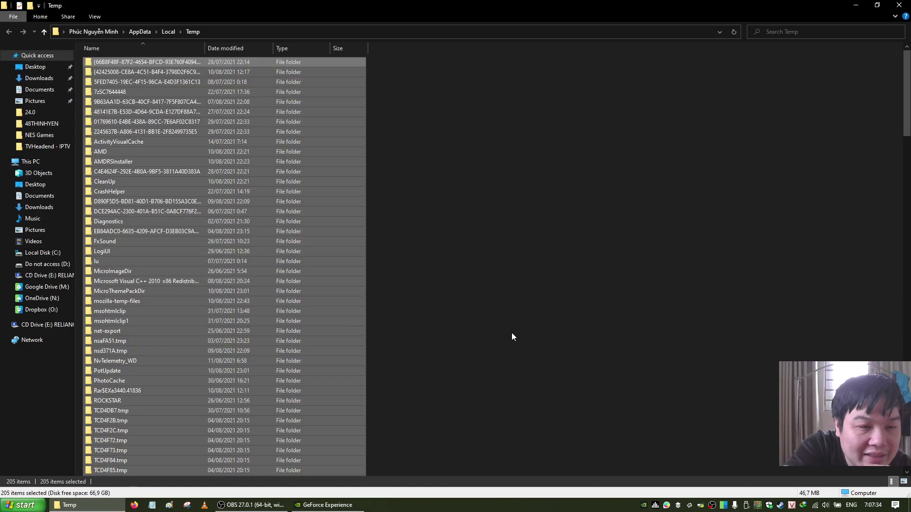
key("shift+Delete")
key("Return")
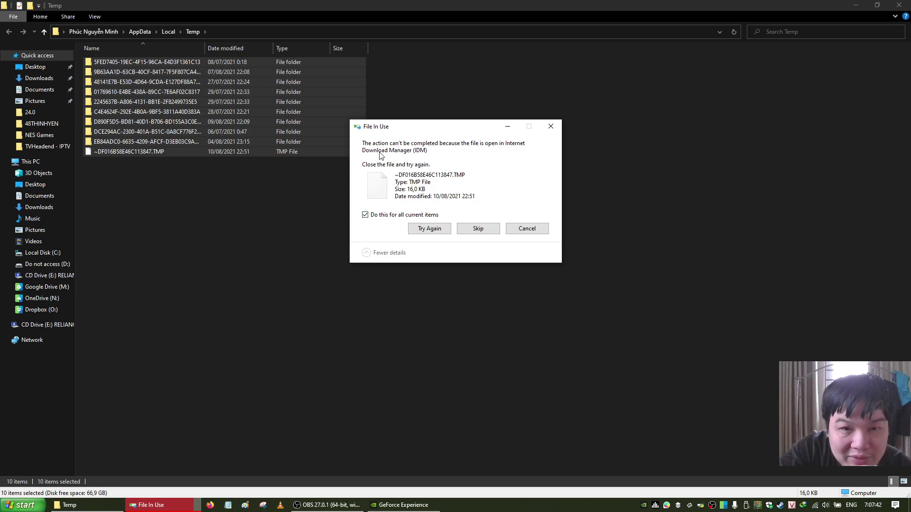
left_click(479, 229)
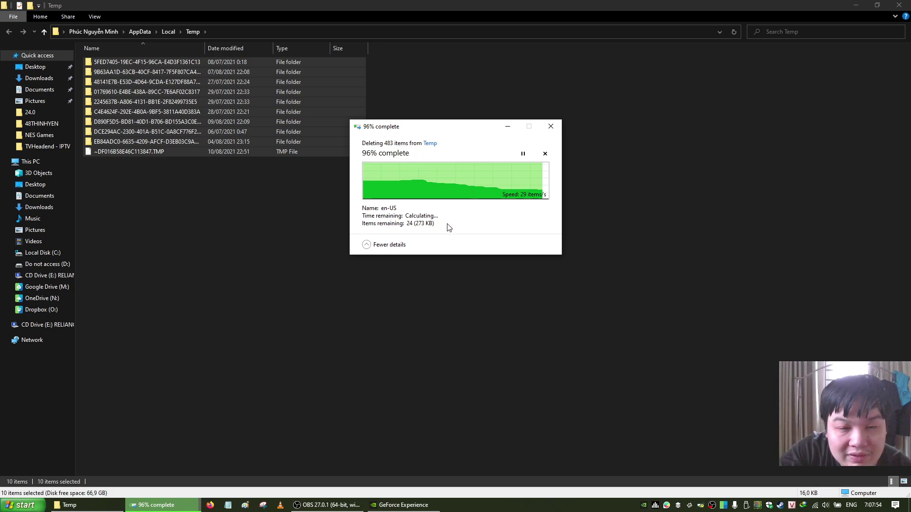
left_click(440, 276)
Check the size of what remains in the user Temp folder through its properties
right_click(290, 334)
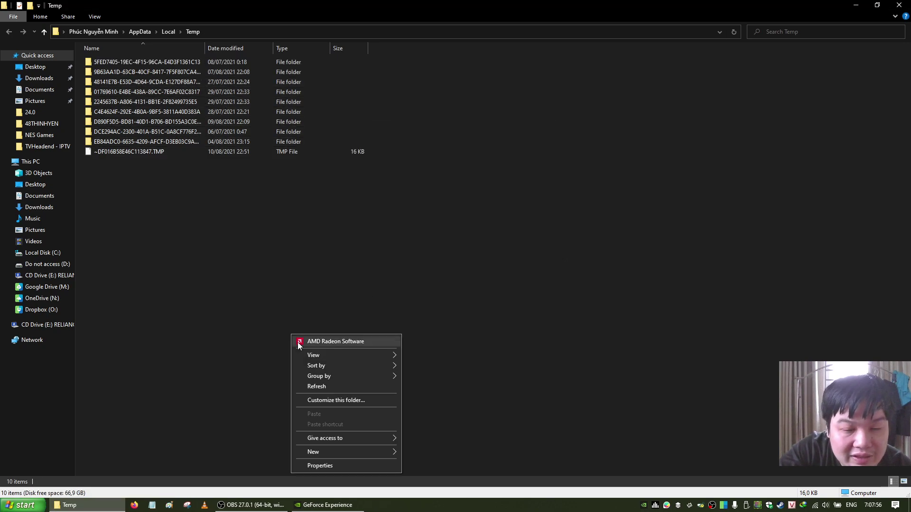
left_click(317, 467)
left_click(114, 258)
Check the free space of Local Disk (C:) in This PC, and close File Explorer and GeForce Experience
left_click(50, 162)
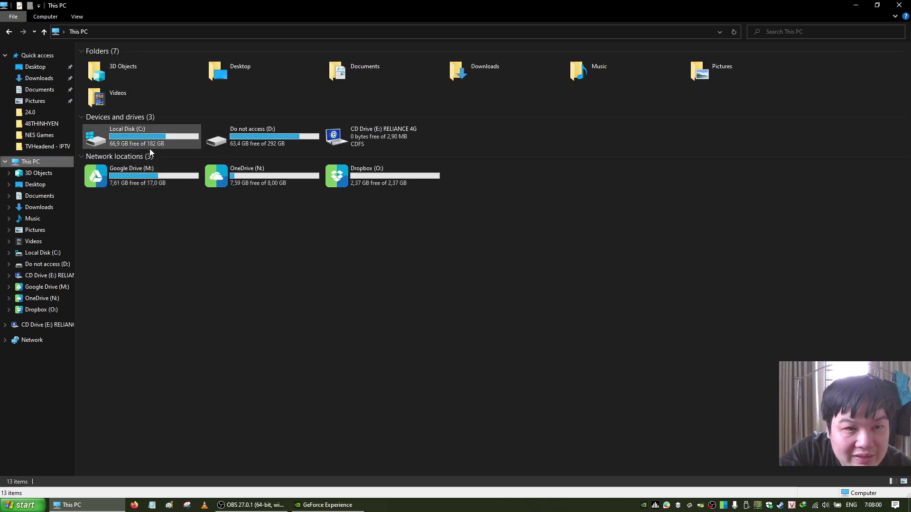
left_click(898, 5)
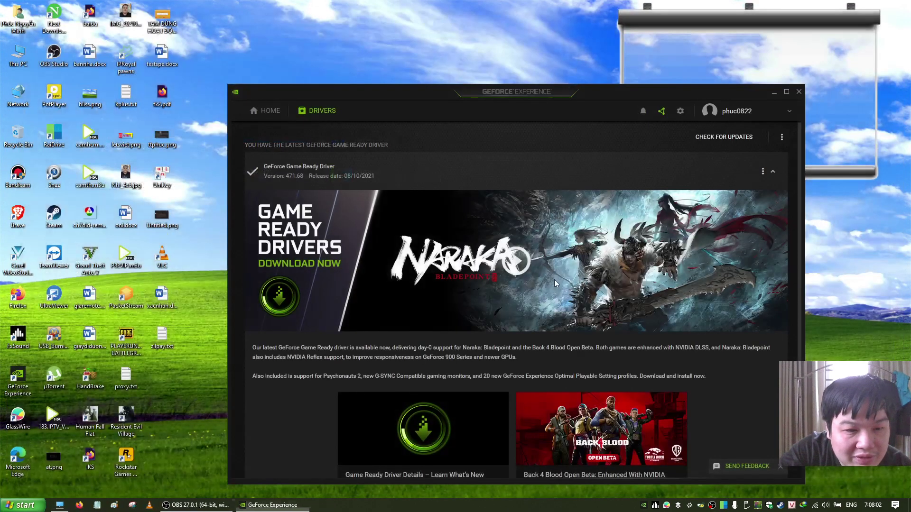
left_click(799, 92)
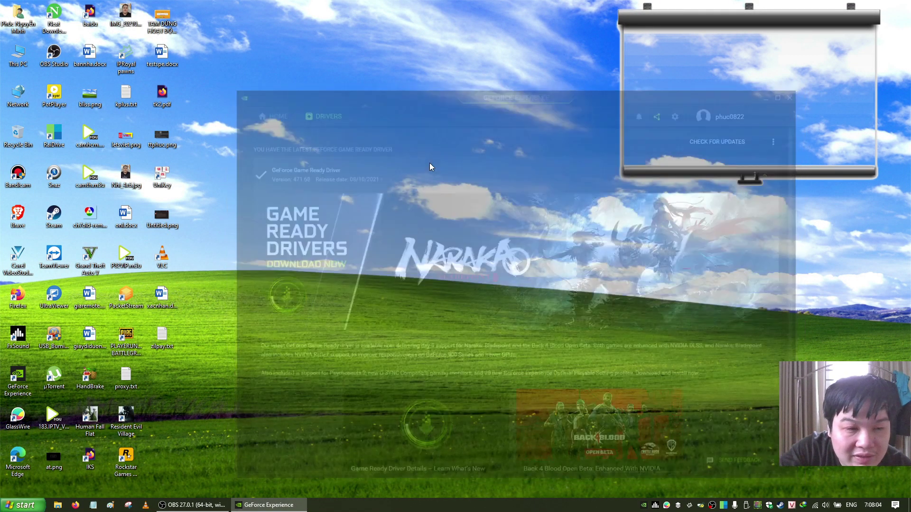
Open the Windows Temp folder by running temp, and grant permanent access to it
key("super+r")
type("temp")
key("Return")
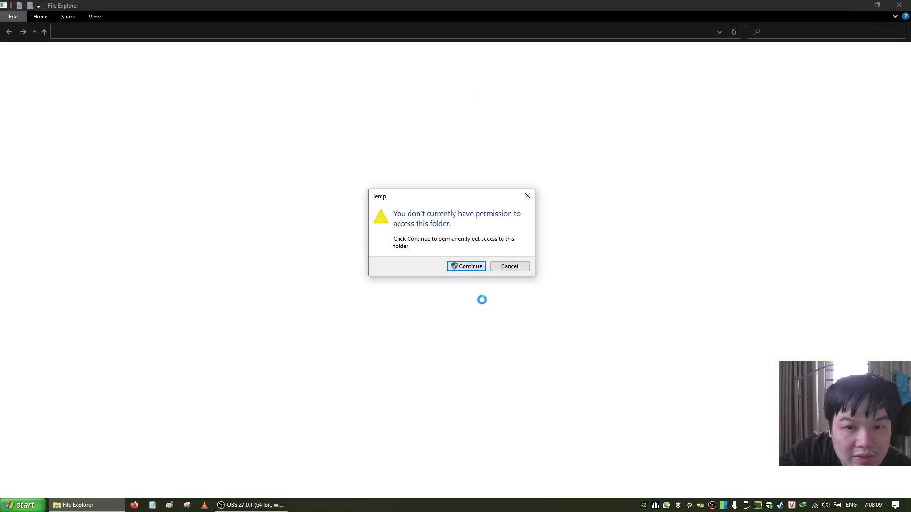
left_click(473, 266)
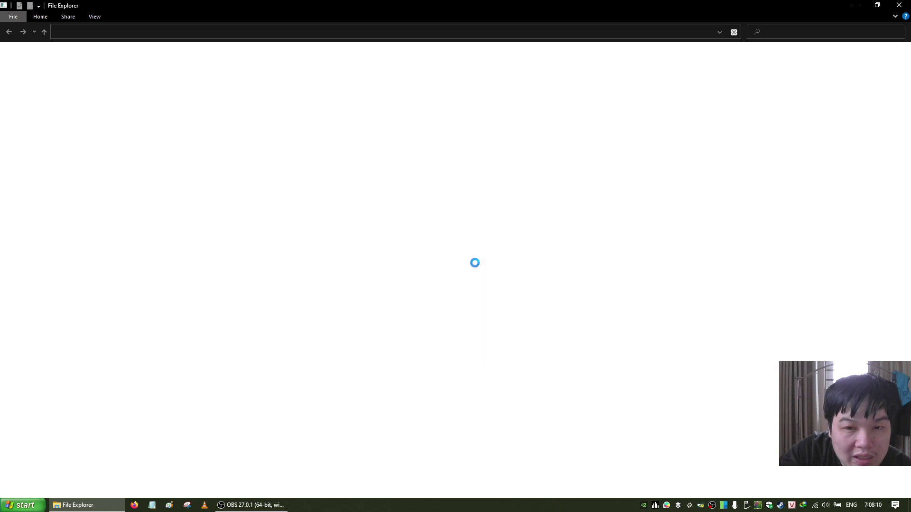
Look through the log files in the Windows Temp folder and check the folder's total size in its properties
scroll(462, 323, "down", 20)
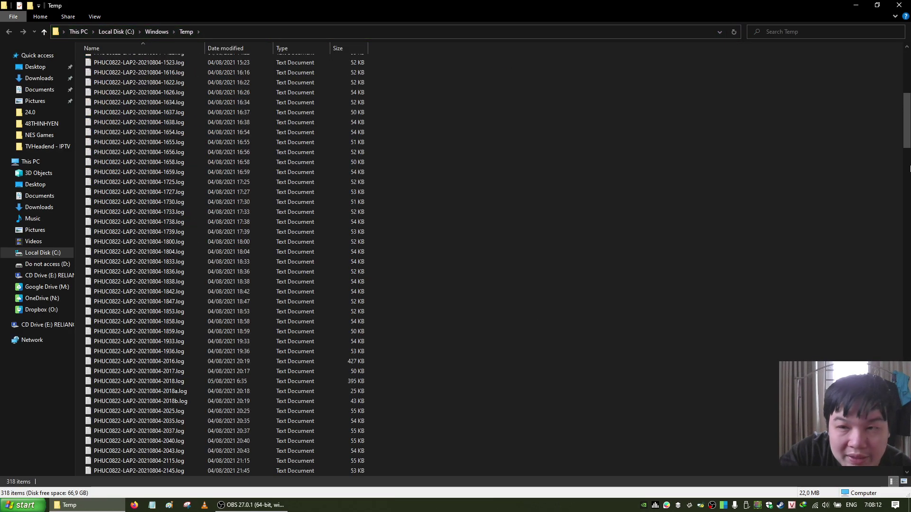
scroll(621, 332, "down", 1)
right_click(622, 401)
left_click(642, 392)
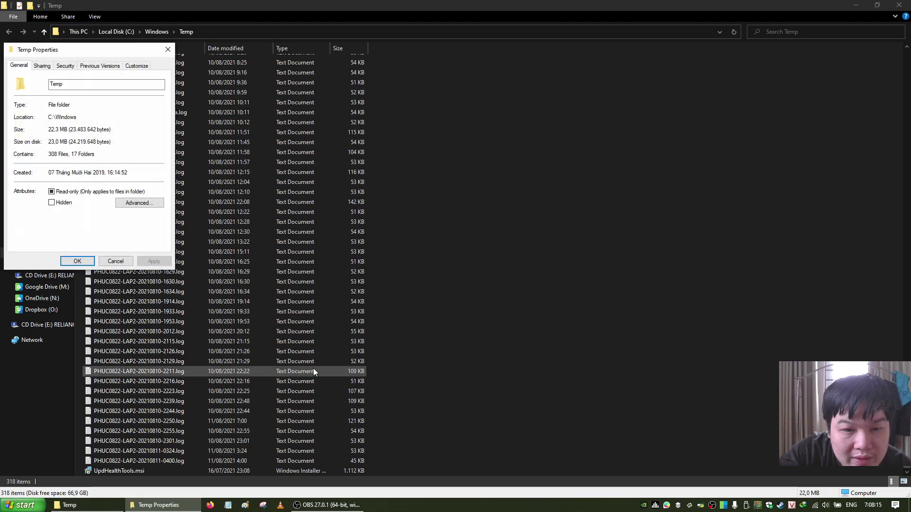
left_click(116, 261)
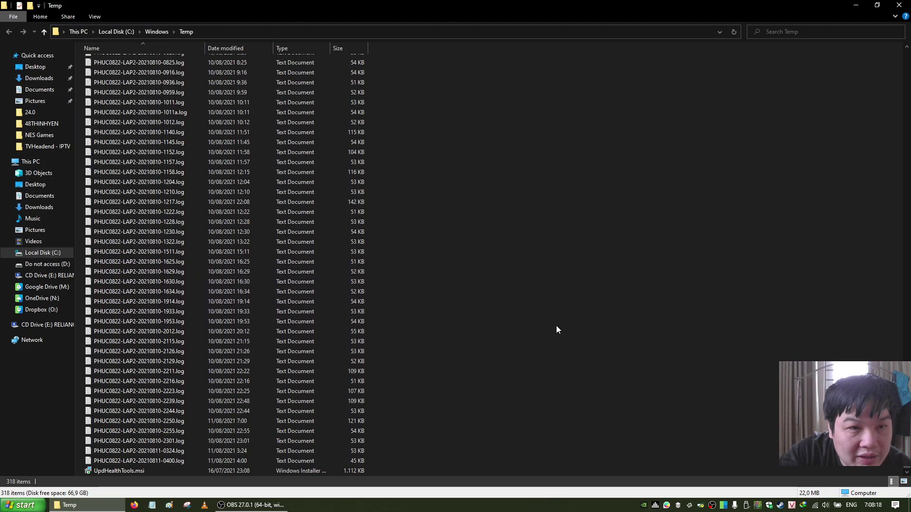
Delete everything in Windows Temp with administrator permission, skipping items that cannot be removed, and check the free space of Local Disk (C:)
key("ctrl+a")
key("Delete")
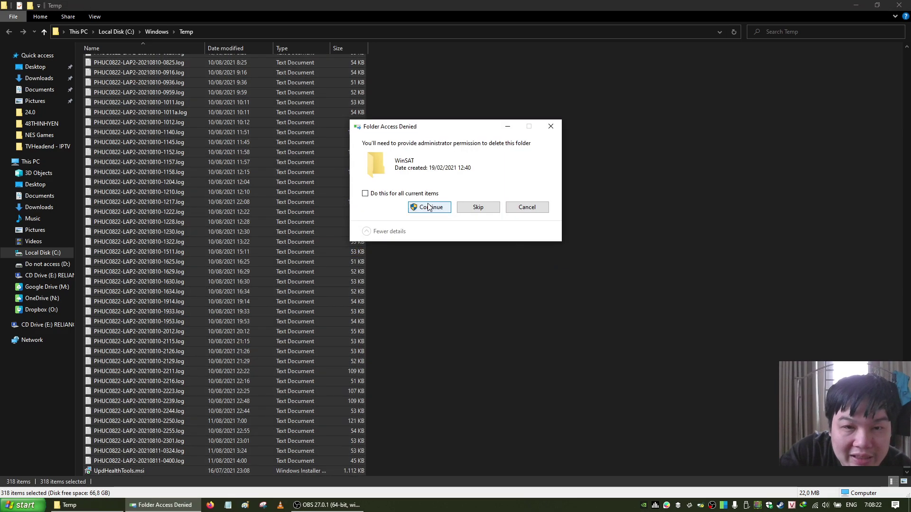
left_click(430, 206)
left_click(422, 227)
left_click(477, 241)
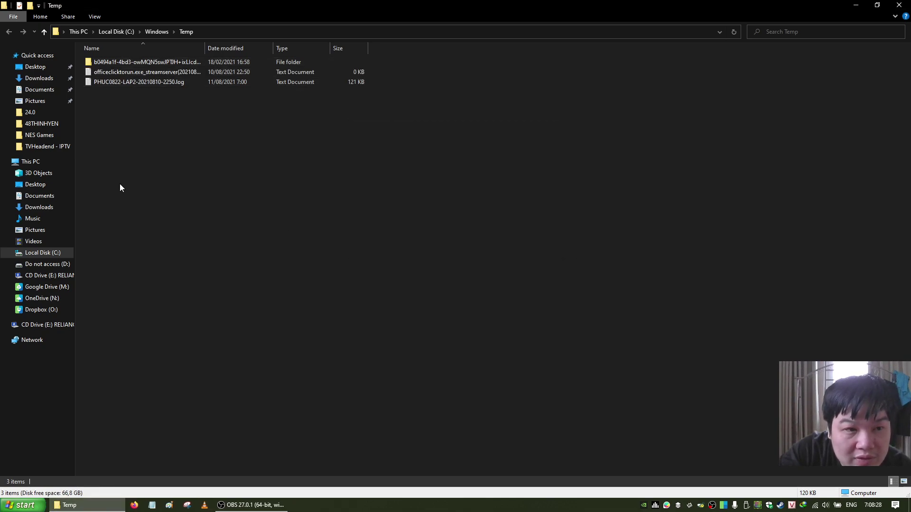
left_click(57, 161)
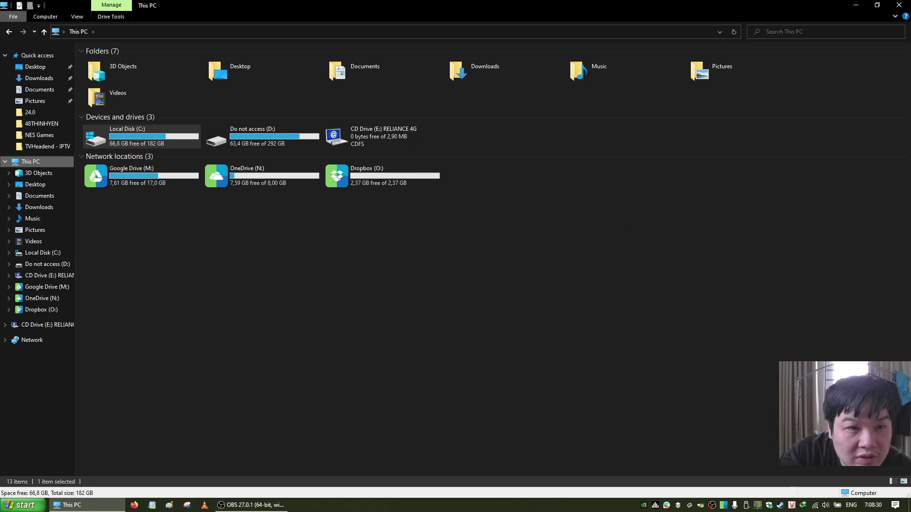
left_click(899, 5)
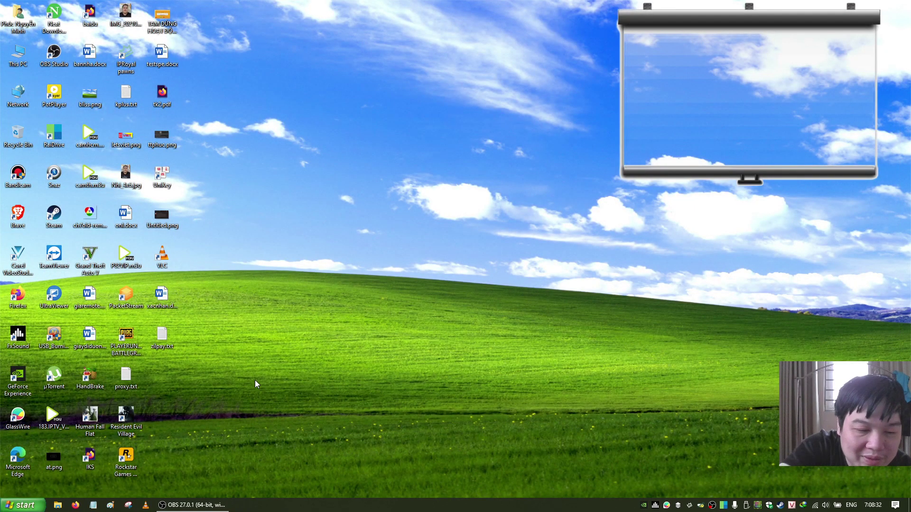
Find Disk Cleanup by searching for clean, run it as administrator, and scan drive C:
key("super")
type("c")
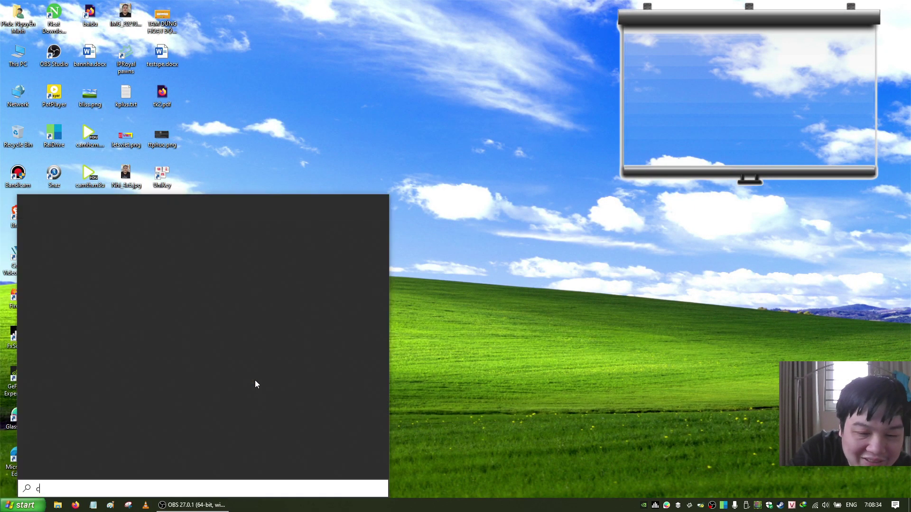
type("leann")
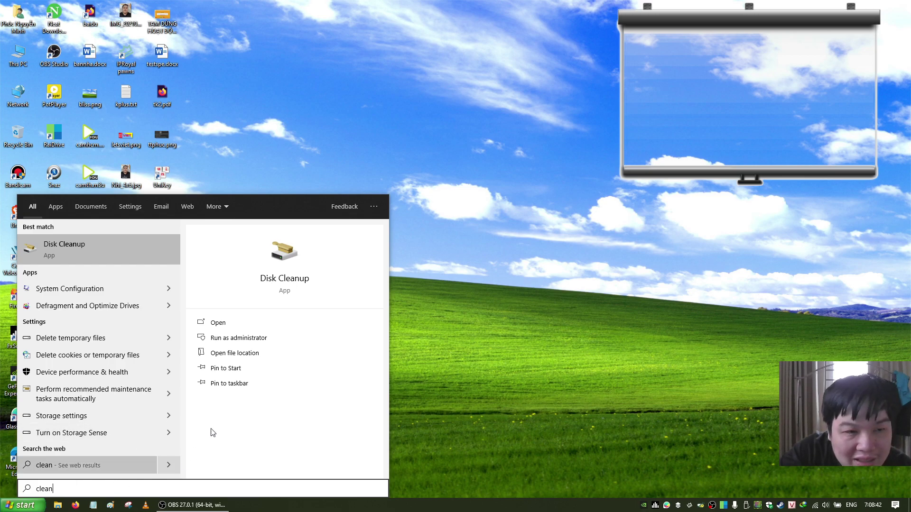
left_click(259, 339)
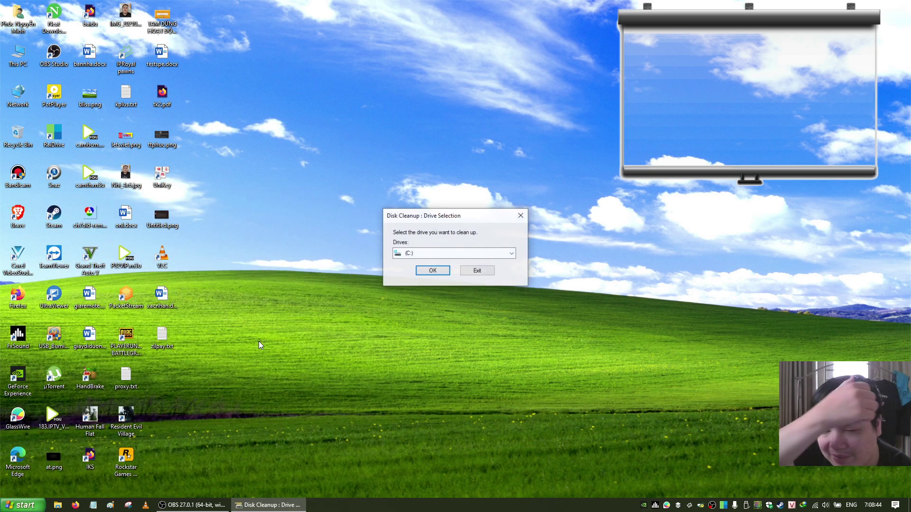
left_click(422, 271)
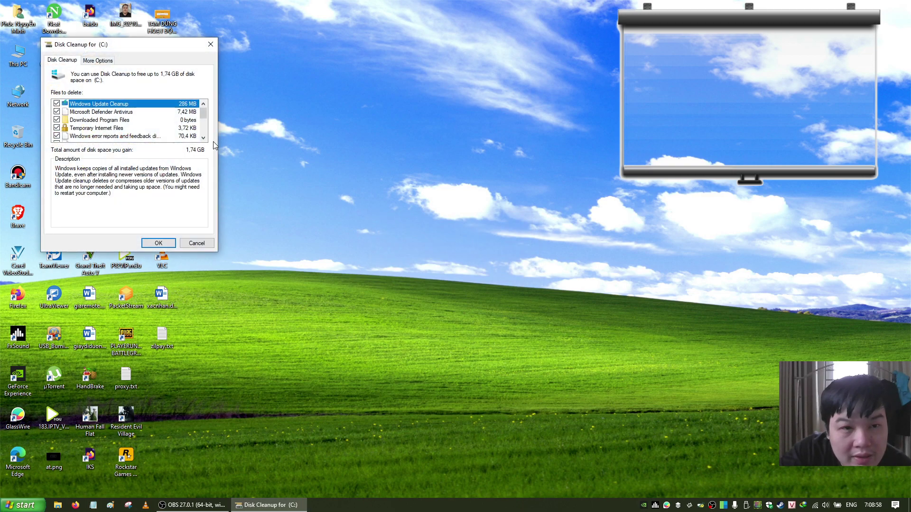
Review the file categories offered for deletion on drive C:, including Windows Update Cleanup and Microsoft Defender Antivirus
mouse_move(204, 115)
left_mouse_down()
mouse_move(197, 149)
mouse_move(203, 113)
left_mouse_up()
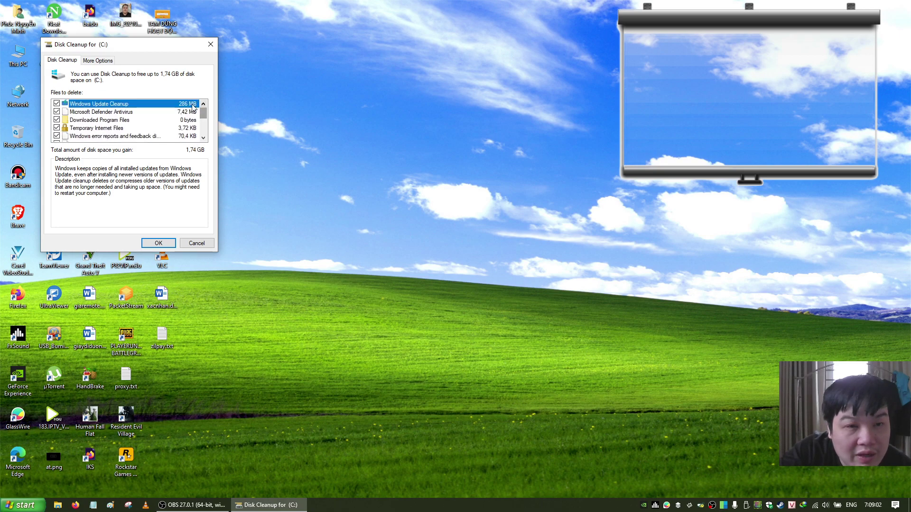
left_click(133, 112)
left_click(132, 104)
scroll(127, 118, "down", 3)
scroll(122, 112, "up", 3)
scroll(121, 126, "down", 3)
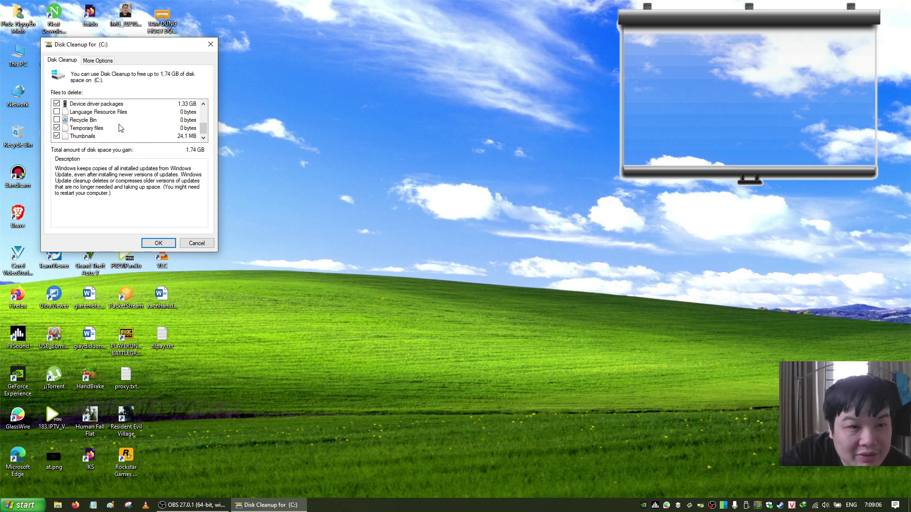
Read the Recycle Bin category's description and include Language Resource Files in the cleanup
left_click(81, 120)
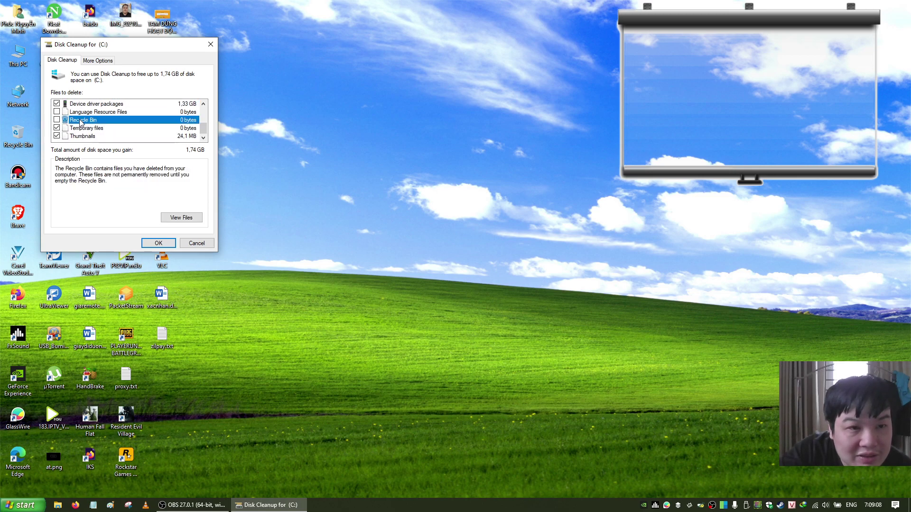
left_click(57, 112)
scroll(83, 127, "up", 1)
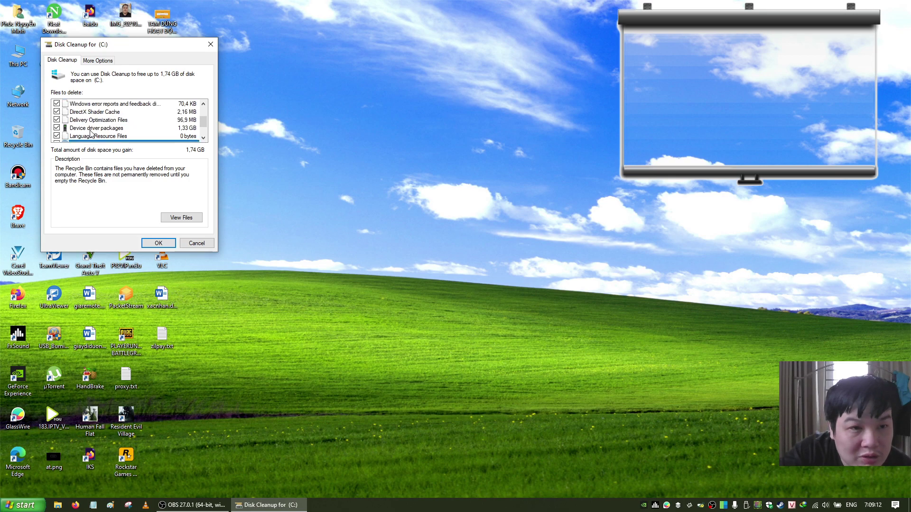
scroll(85, 126, "down", 1)
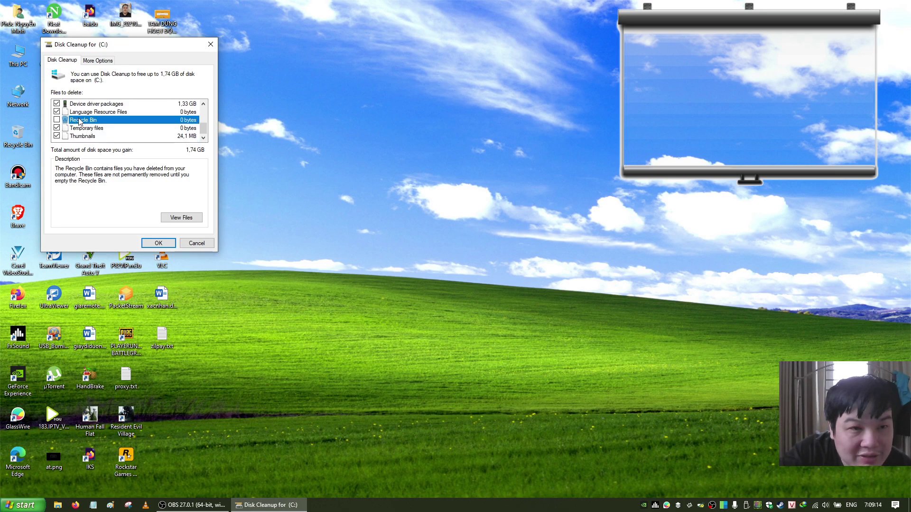
Exclude Downloaded Program Files from the cleanup and review the selection of the other file categories
scroll(85, 126, "up", 4)
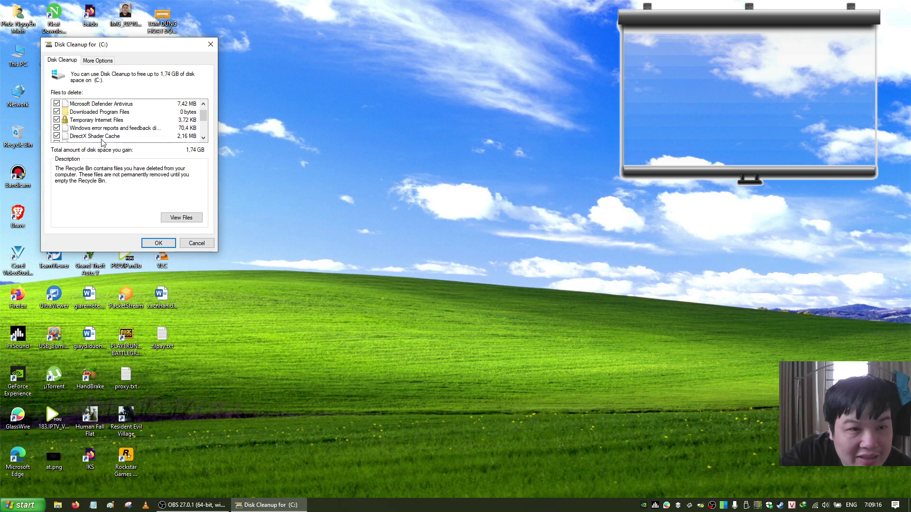
scroll(107, 127, "down", 4)
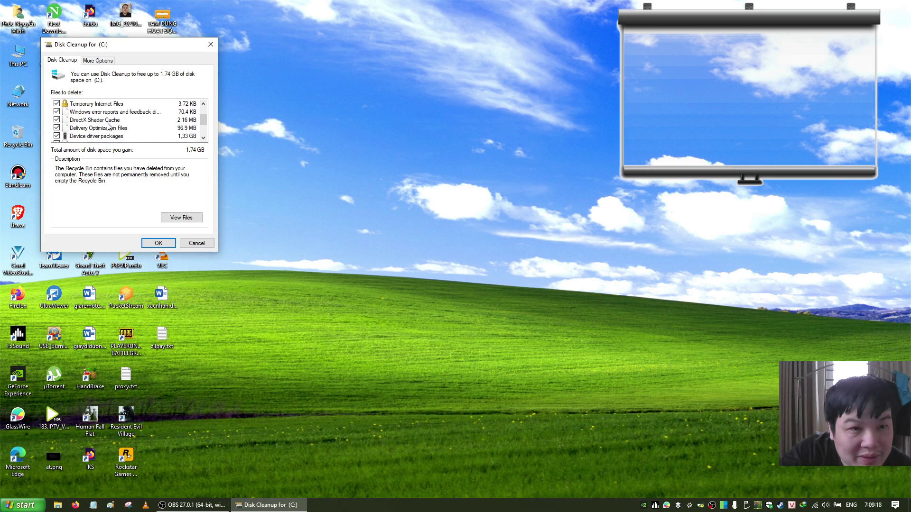
scroll(104, 138, "up", 4)
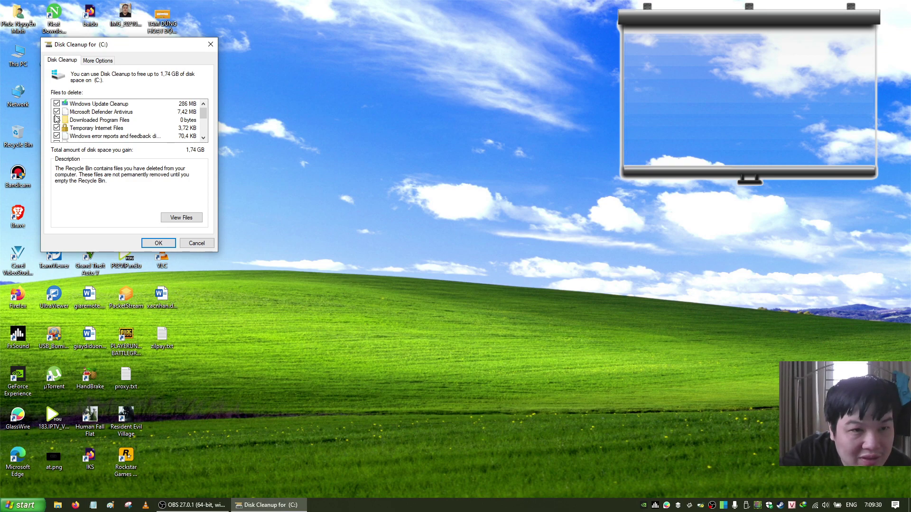
scroll(89, 130, "down", 2)
scroll(89, 129, "down", 1)
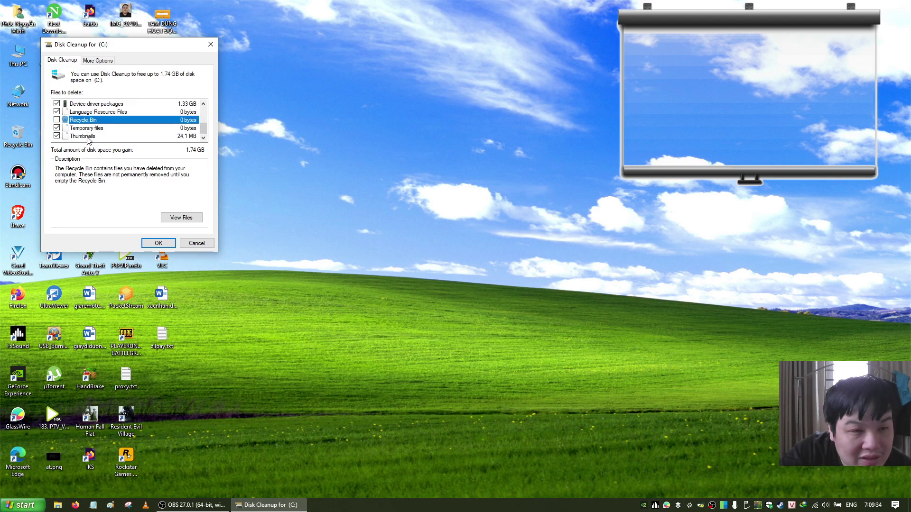
scroll(83, 124, "up", 2)
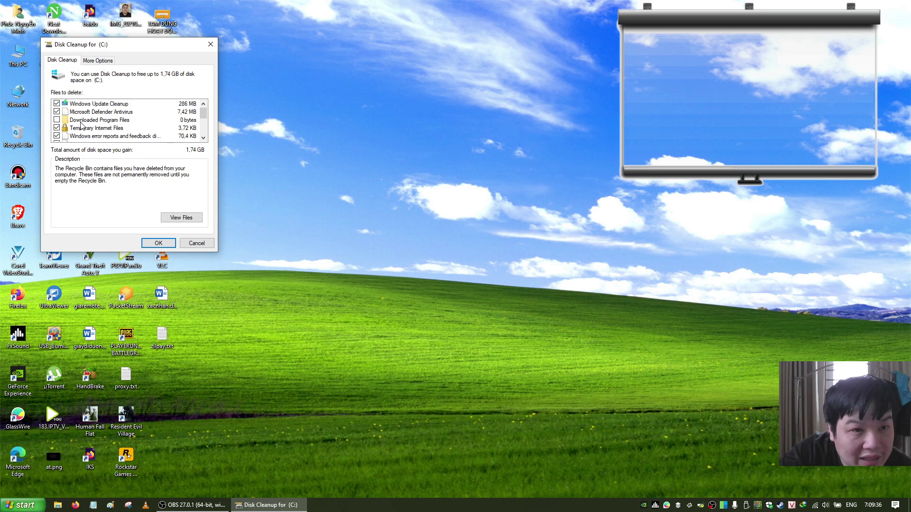
Review the remaining file categories, start the cleanup of drive C:, and confirm permanent deletion of the selected files
scroll(94, 125, "down", 2)
scroll(94, 124, "up", 2)
scroll(97, 132, "down", 2)
left_click(157, 243)
left_click(471, 259)
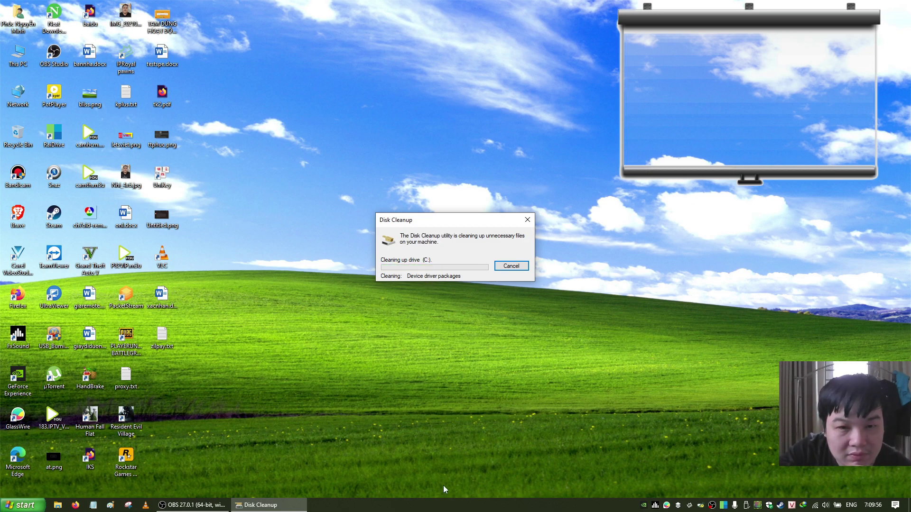
Open Task Manager, place it clear of the cleanup progress window, and check the performance of Disk 0 (C: D:) and the running processes
right_click(448, 505)
left_click(504, 465)
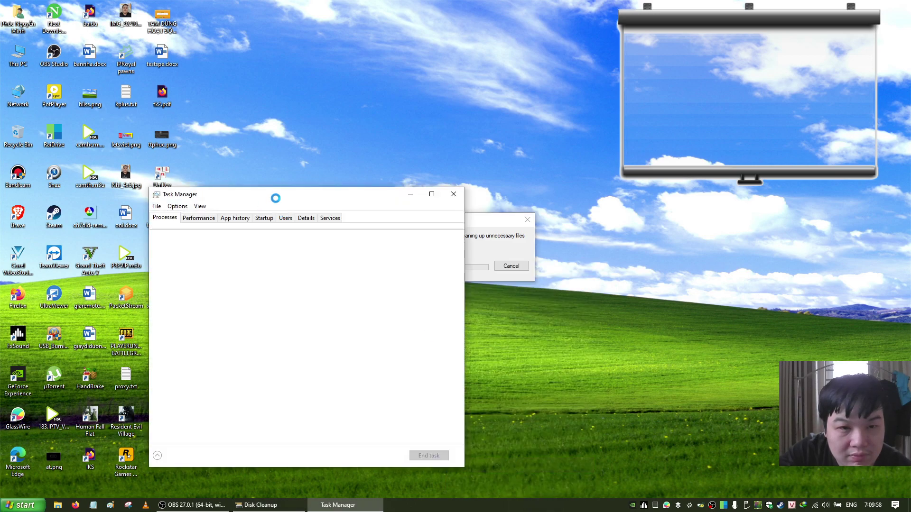
left_click_drag(279, 198, 709, 150)
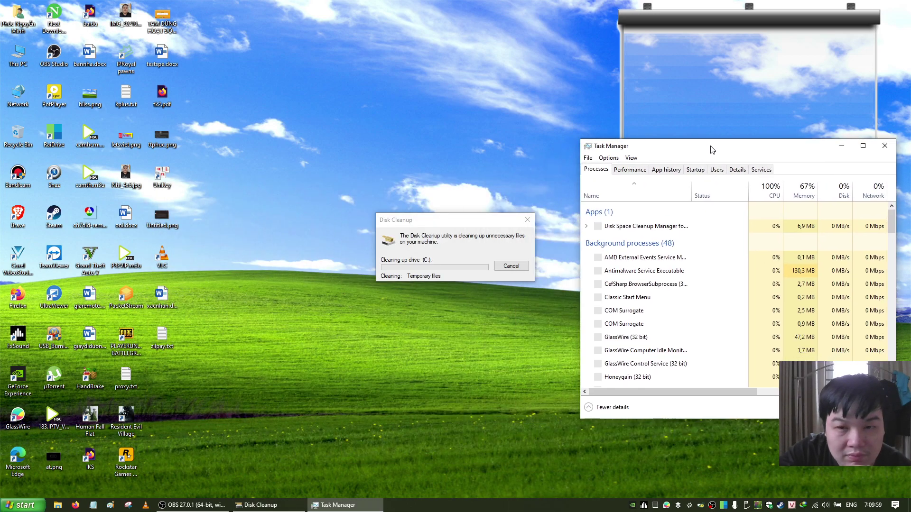
left_click(631, 172)
left_click(656, 264)
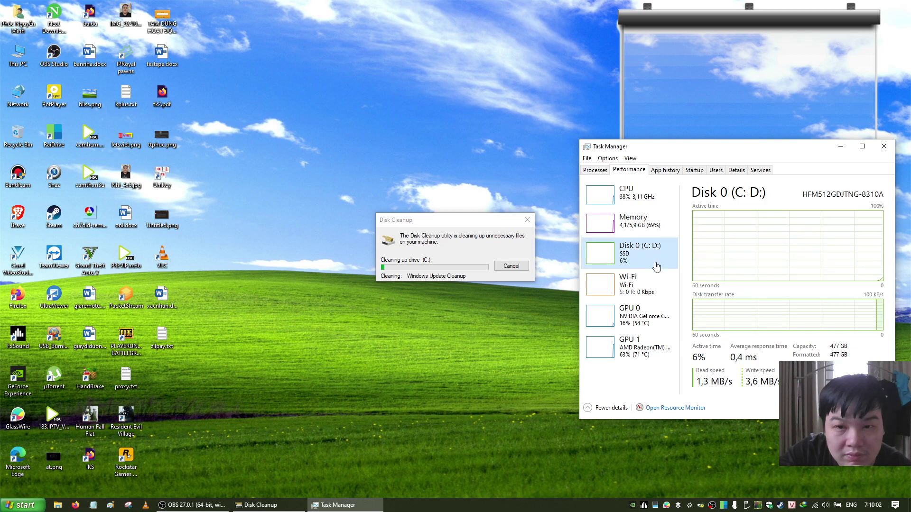
left_click(599, 172)
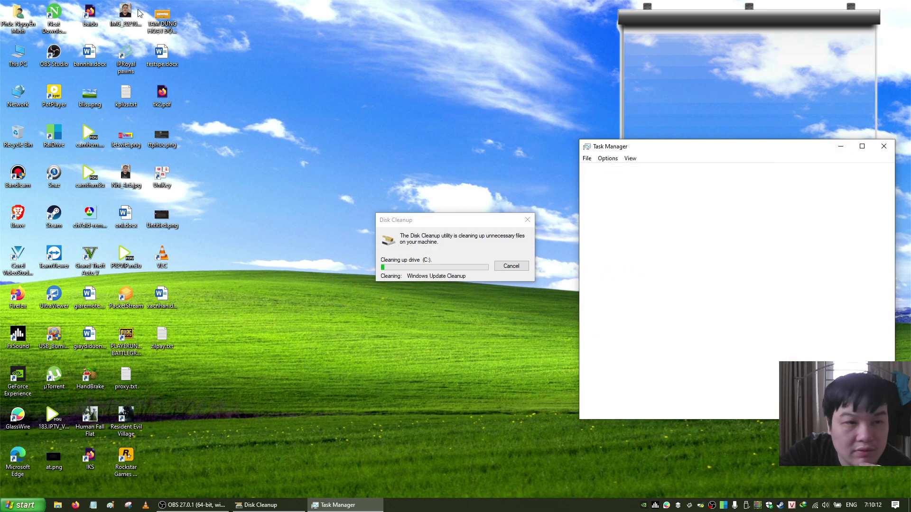
Check the free space on Local Disk (C:) in This PC, and close the window
double_click(10, 61)
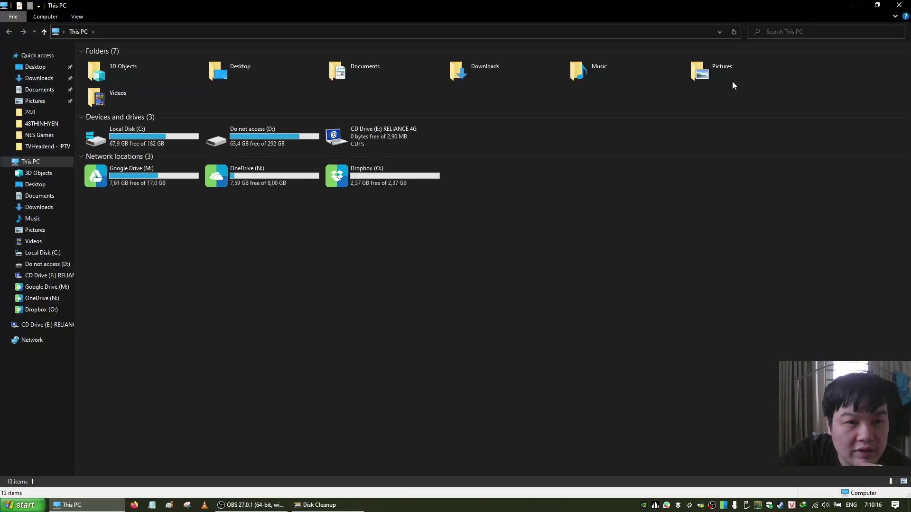
left_click(899, 4)
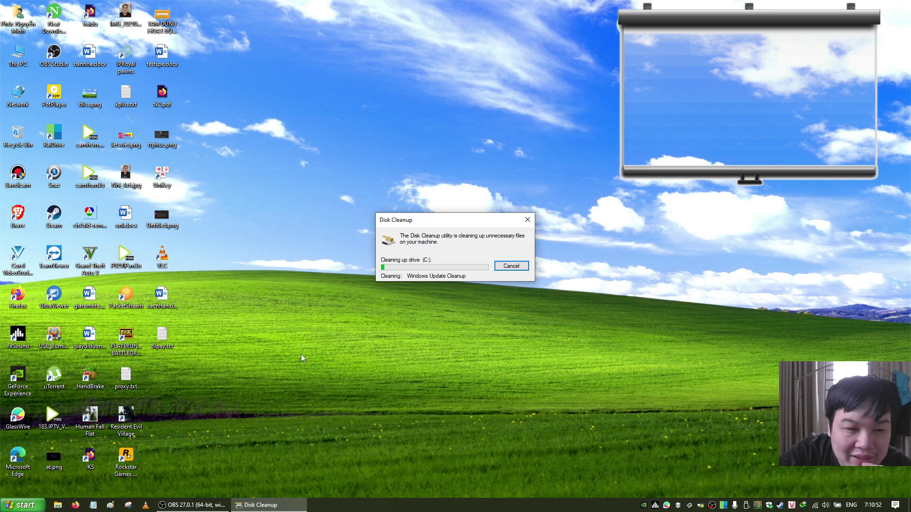
left_click(192, 505)
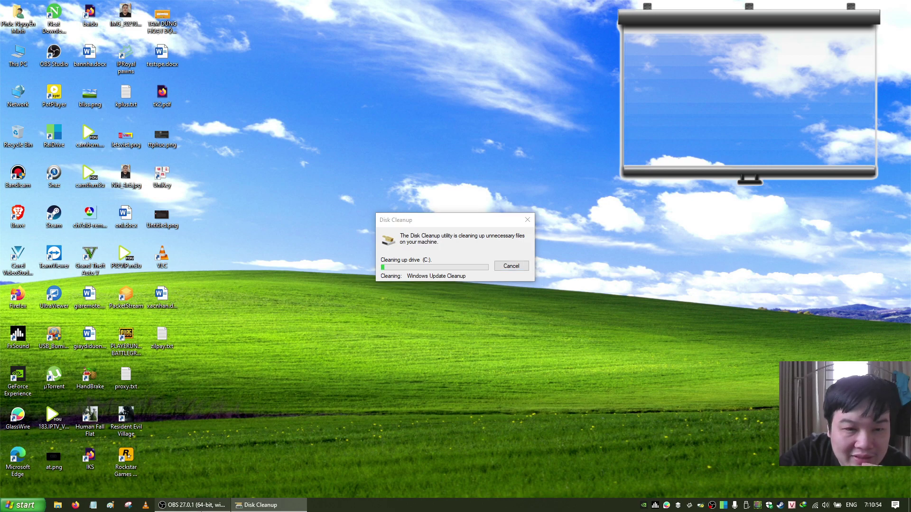